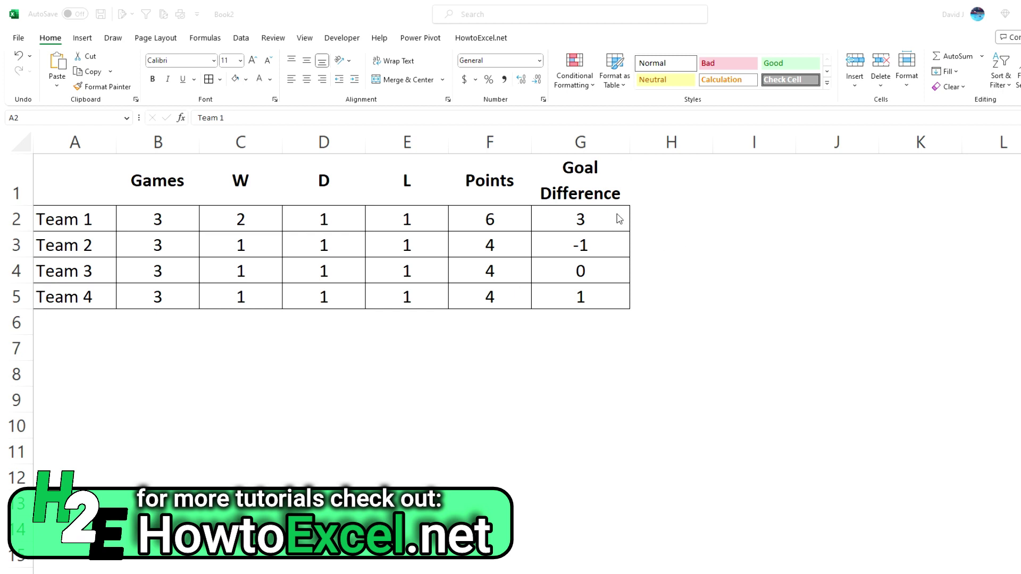
- Add a centred 'Rank' heading in H1 beside Goal Difference
left_click(657, 219)
left_click(659, 189)
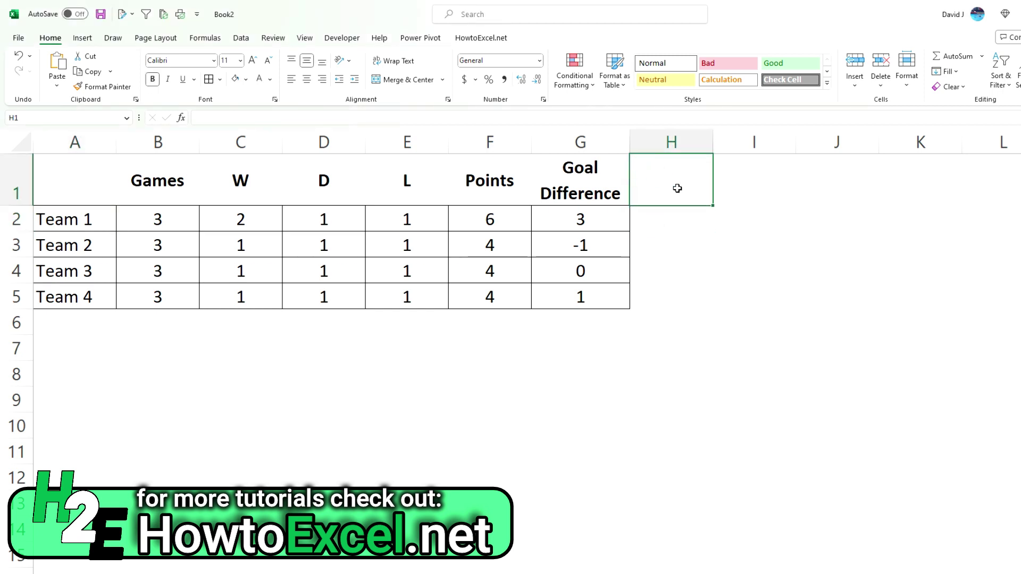
type("Rank")
key("Return")
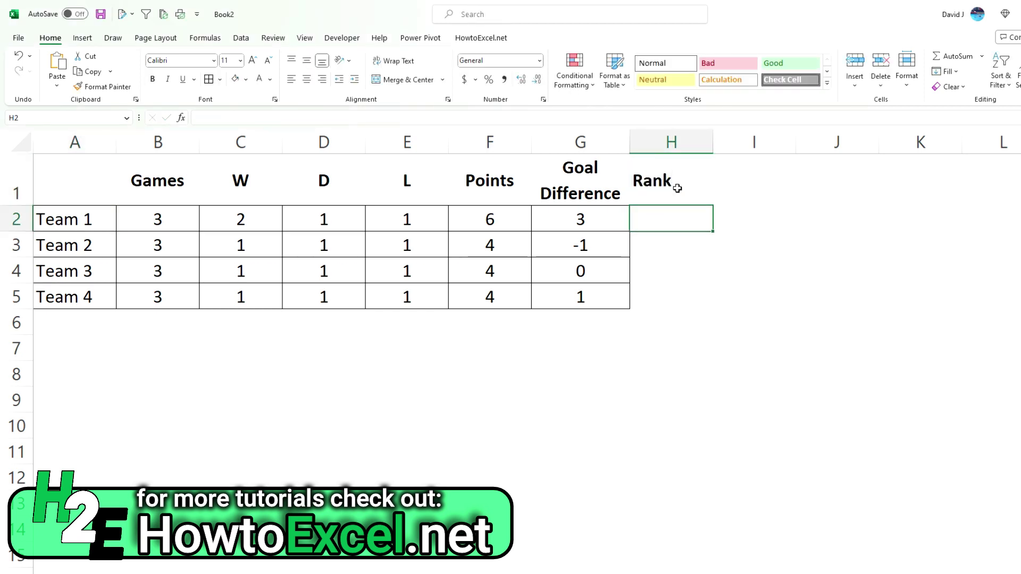
left_click(677, 188)
left_click(307, 79)
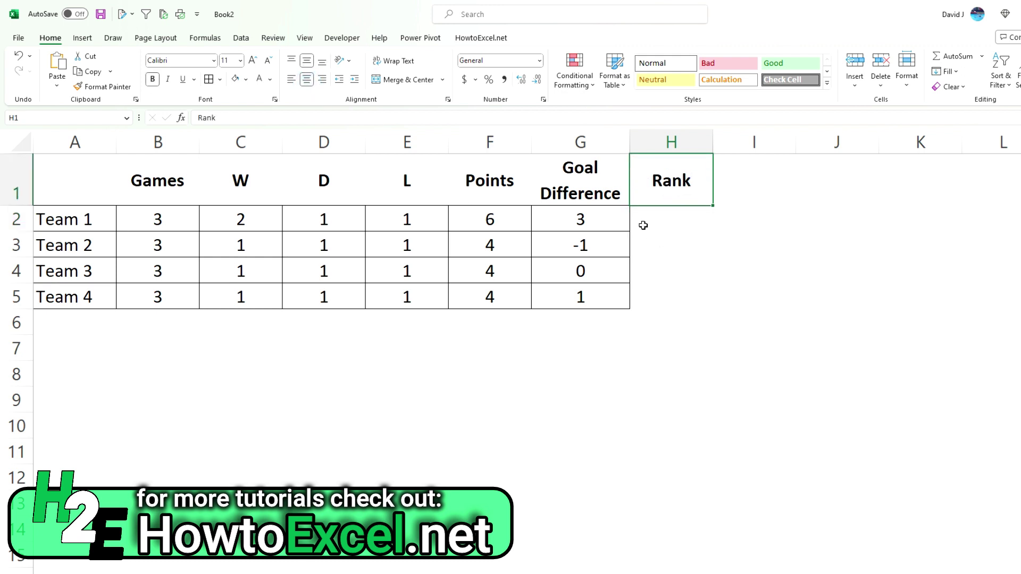
- Enter =RANK(F2,F2:F5) in H2 to rank Team 1's points, giving 1
left_click(648, 219)
type("=rank")
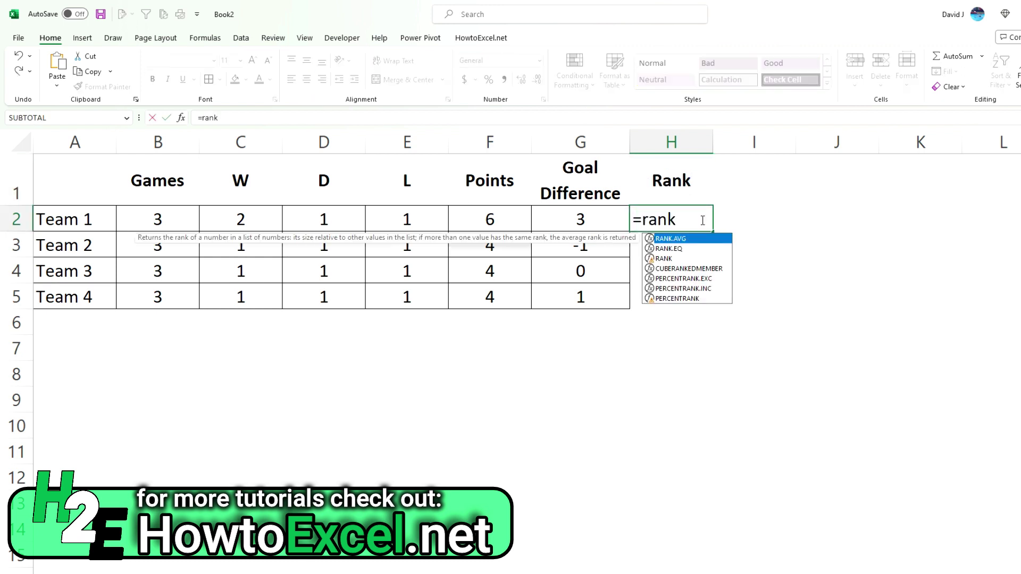
type("(")
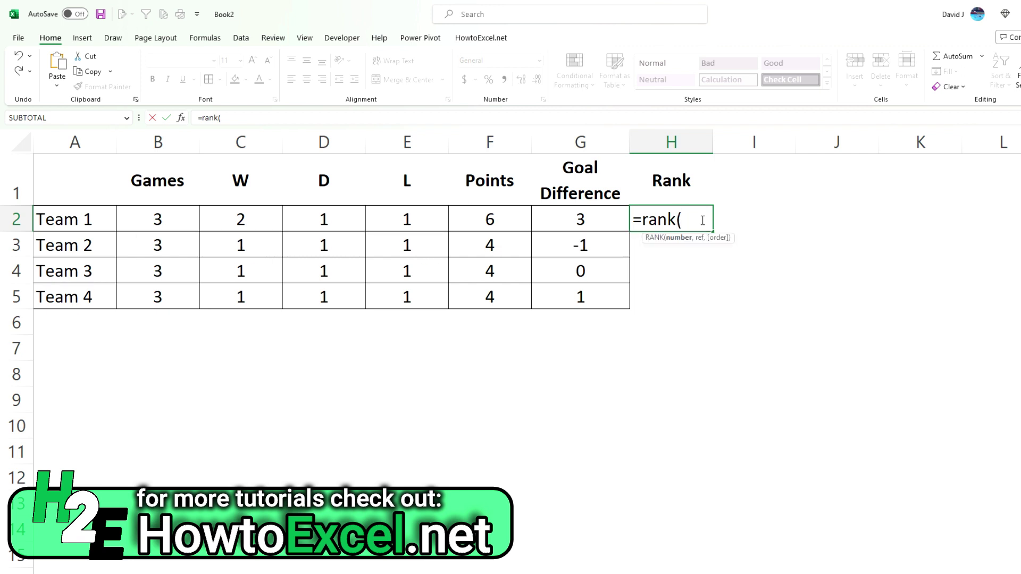
left_click(511, 219)
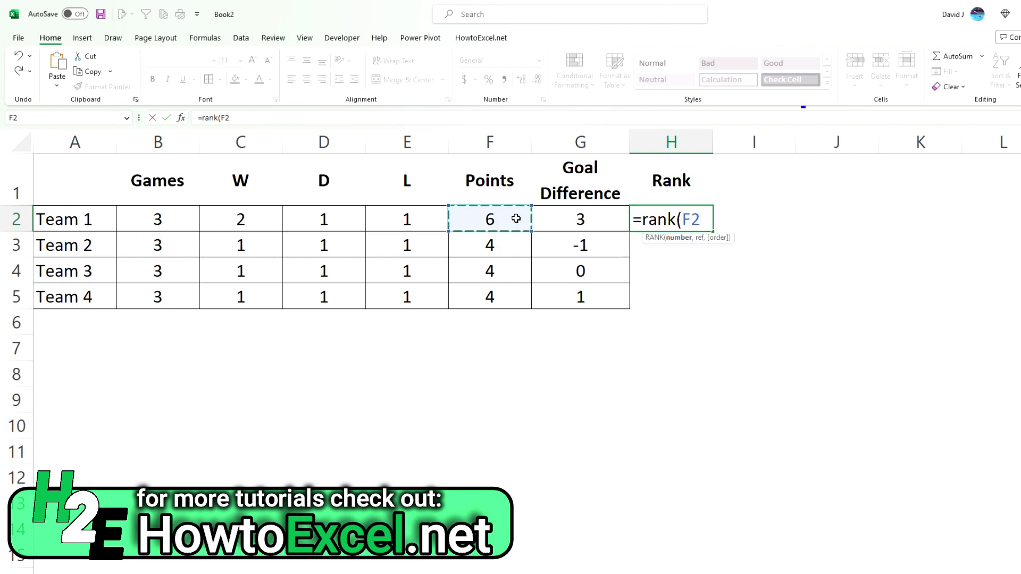
type(",")
left_click_drag(511, 218, 494, 291)
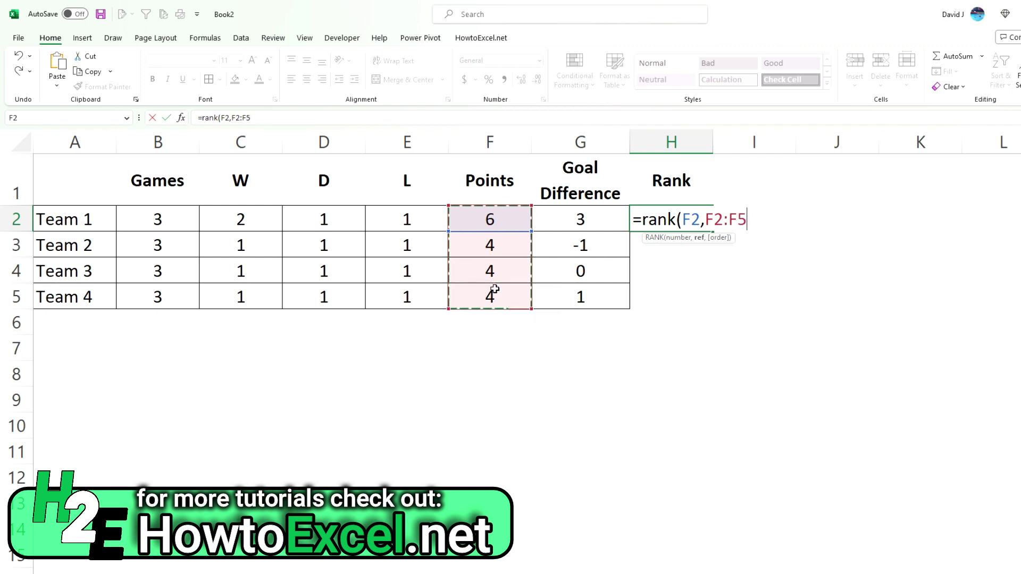
type(")")
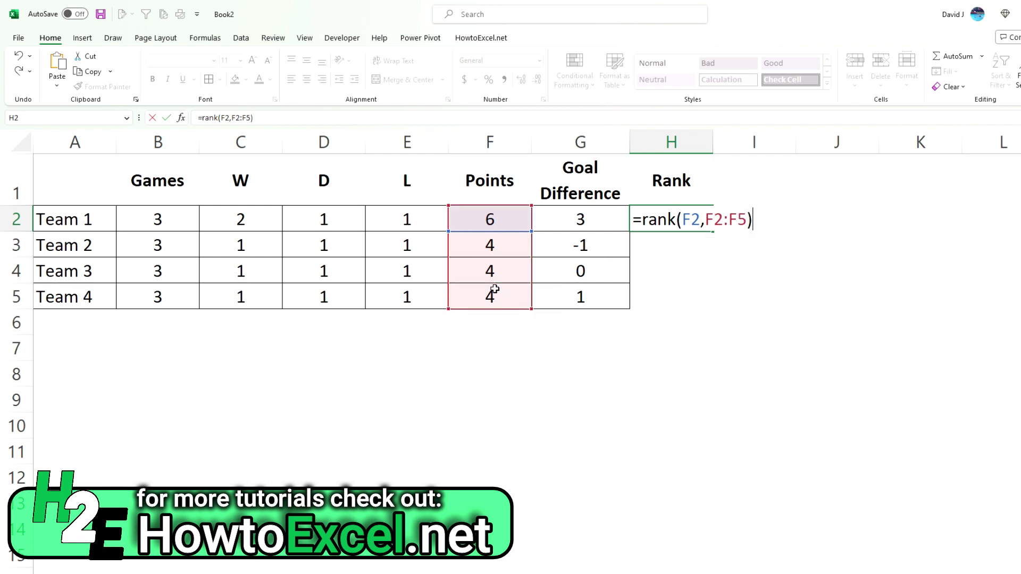
key("Return")
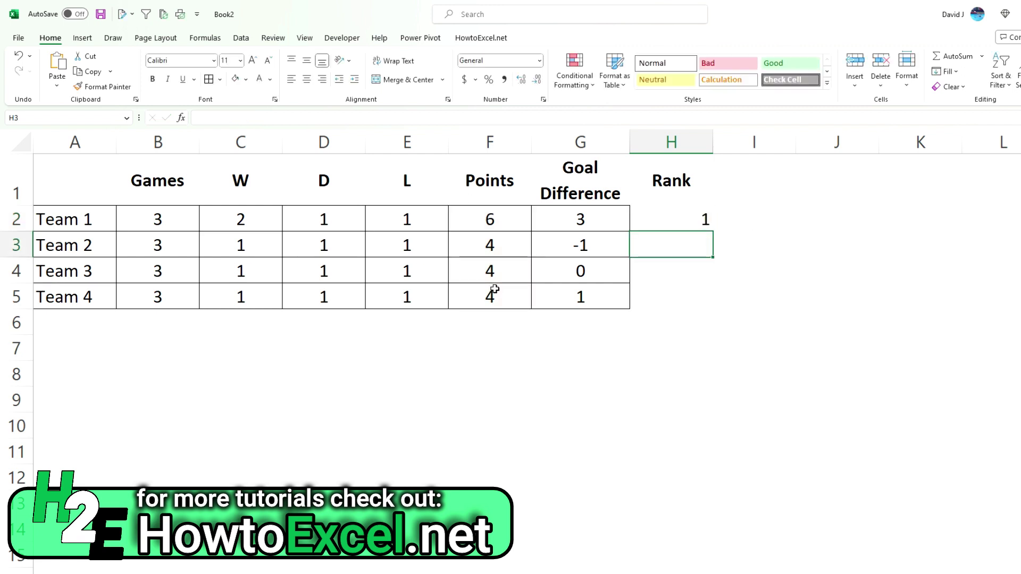
key("Up")
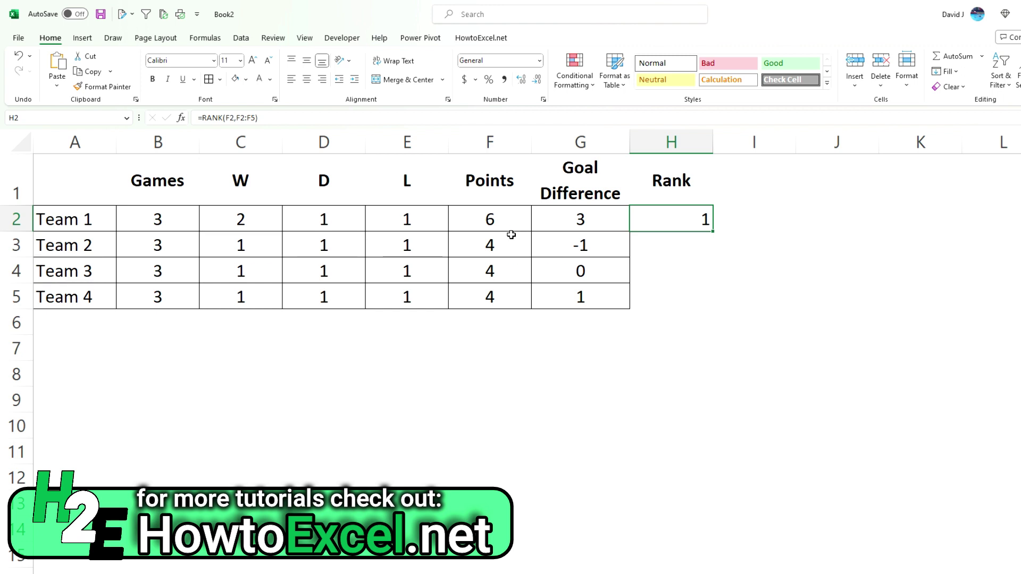
- Centre Team 1's rank and make the points range absolute as $F$2:$F$5
left_click(306, 79)
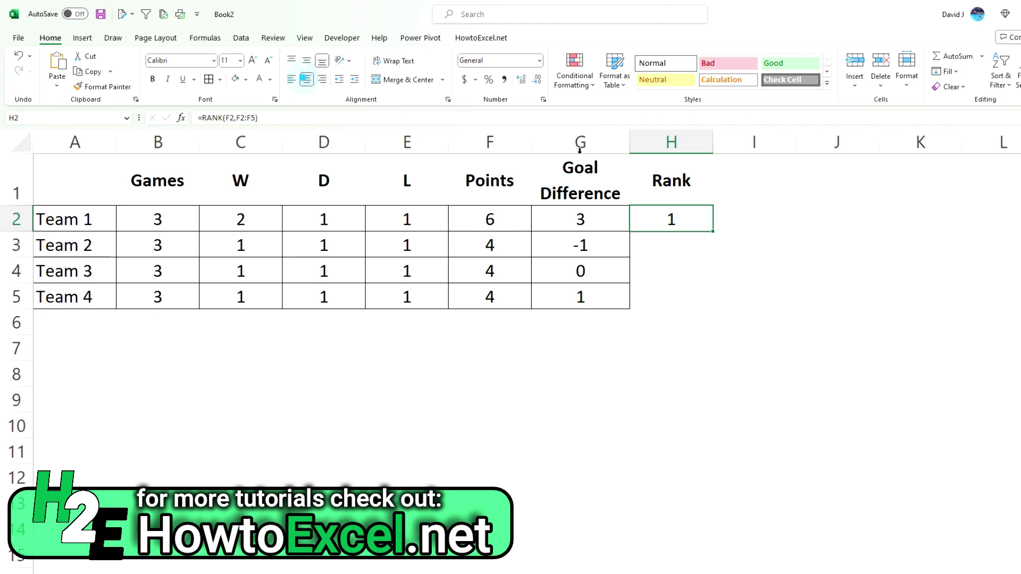
left_click(243, 118)
key("F4")
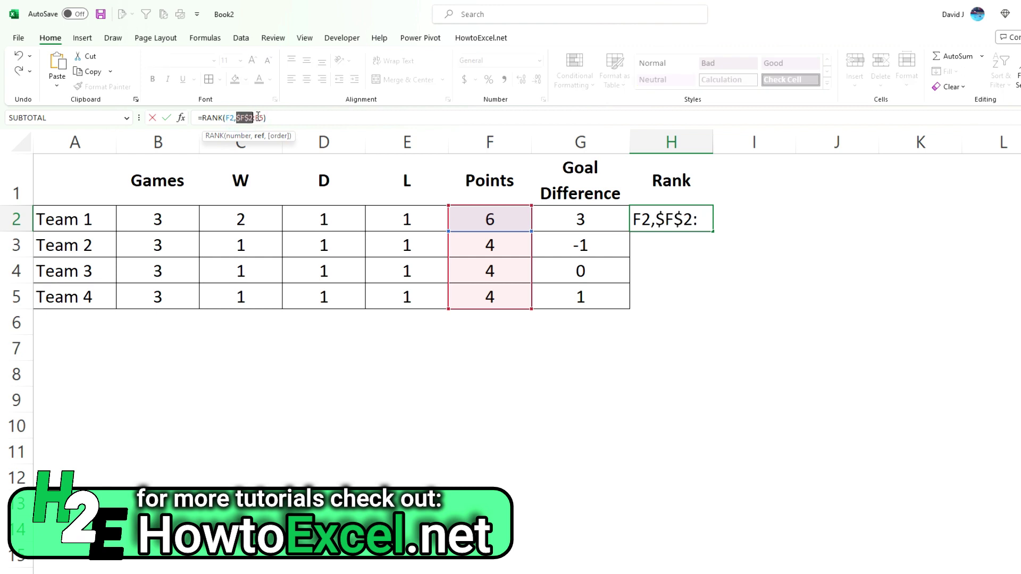
key("Right")
key("Right")
key("F4")
key("Return")
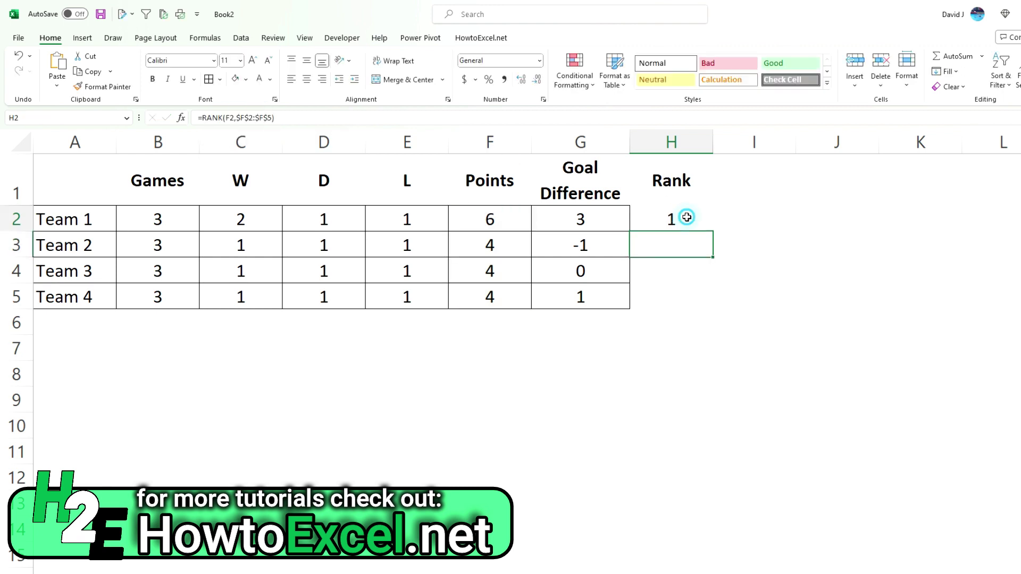
- Fill the rank formula down to all four teams, giving 1, 2, 2, 2
left_click(660, 214)
double_click(713, 231)
left_click(692, 243)
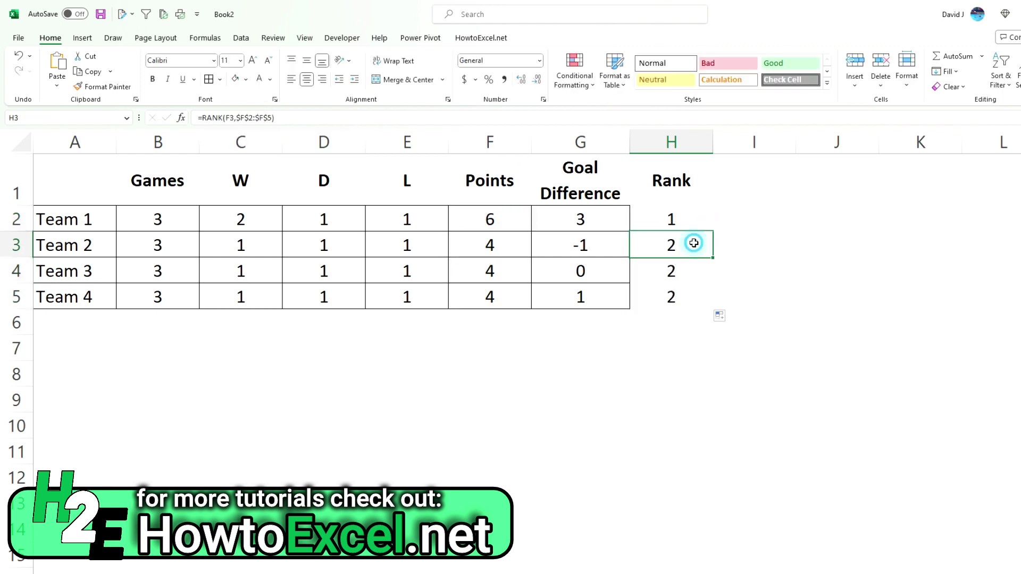
left_click(659, 223)
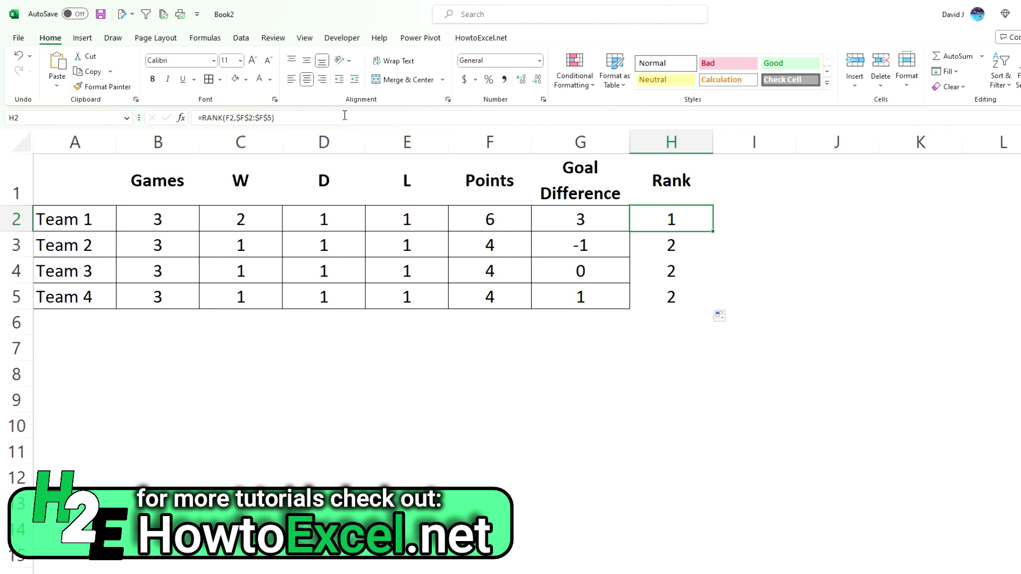
- Extend H2's formula with +RANK(G2,$G$2:$G$5) to add Team 1's goal-difference rank
key("F2")
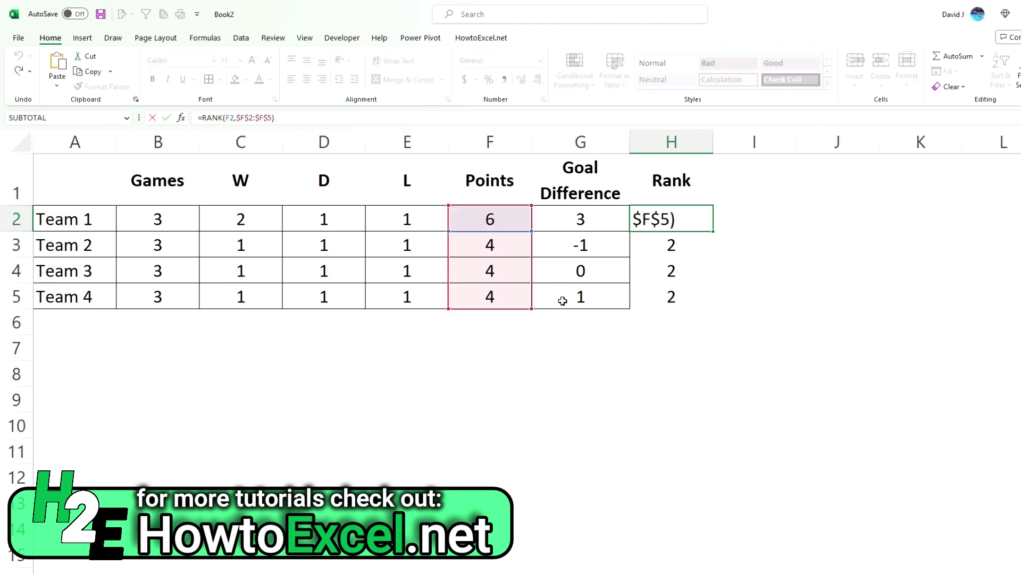
type("+RANK(")
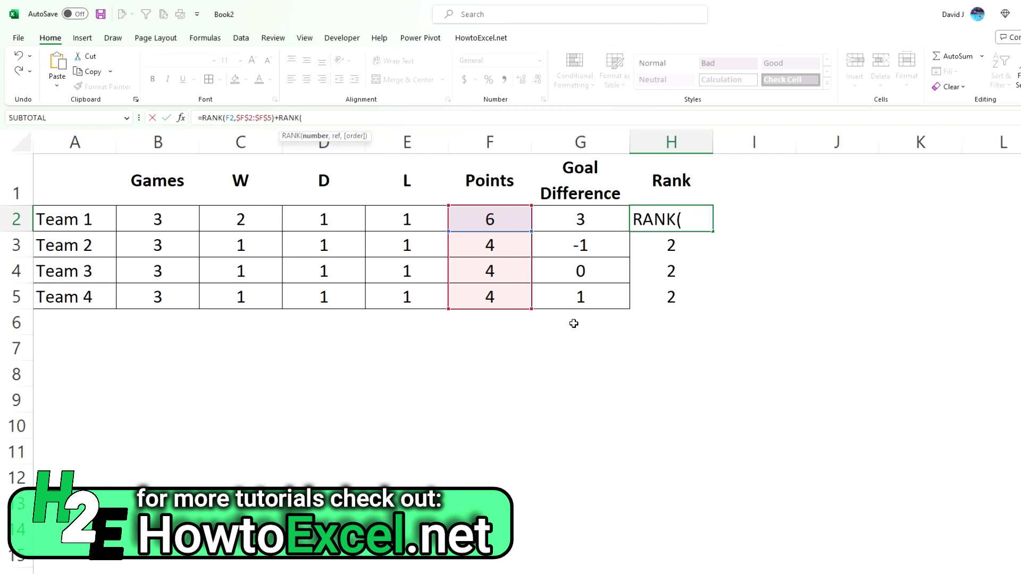
left_click(597, 218)
type(",")
left_click_drag(598, 217, 585, 296)
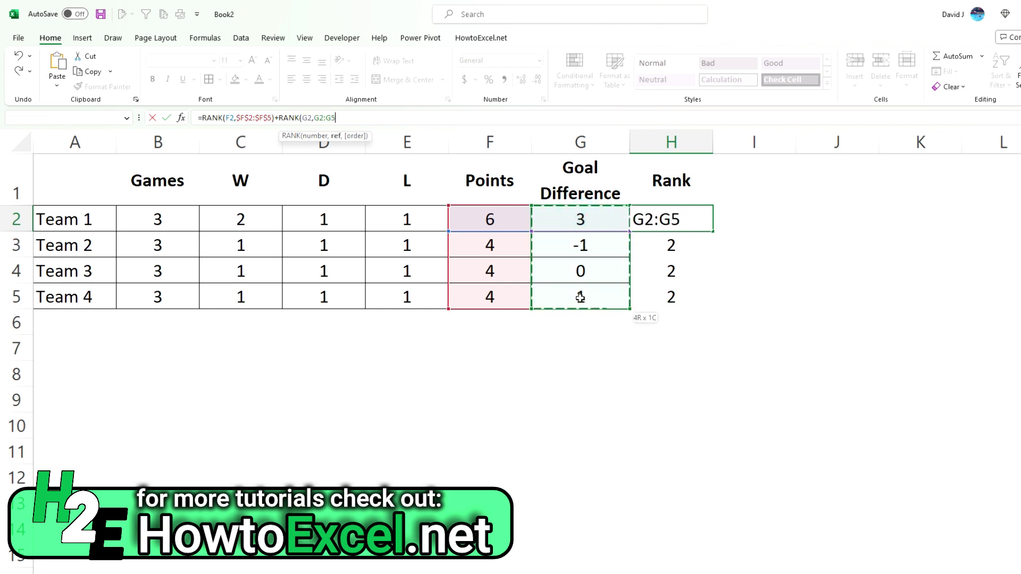
left_click(321, 117)
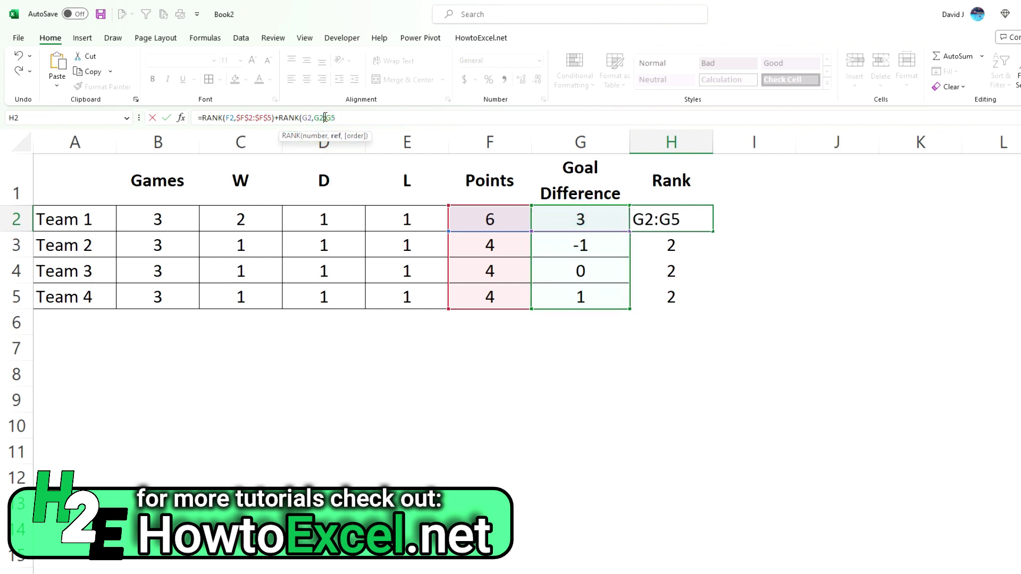
key("F4")
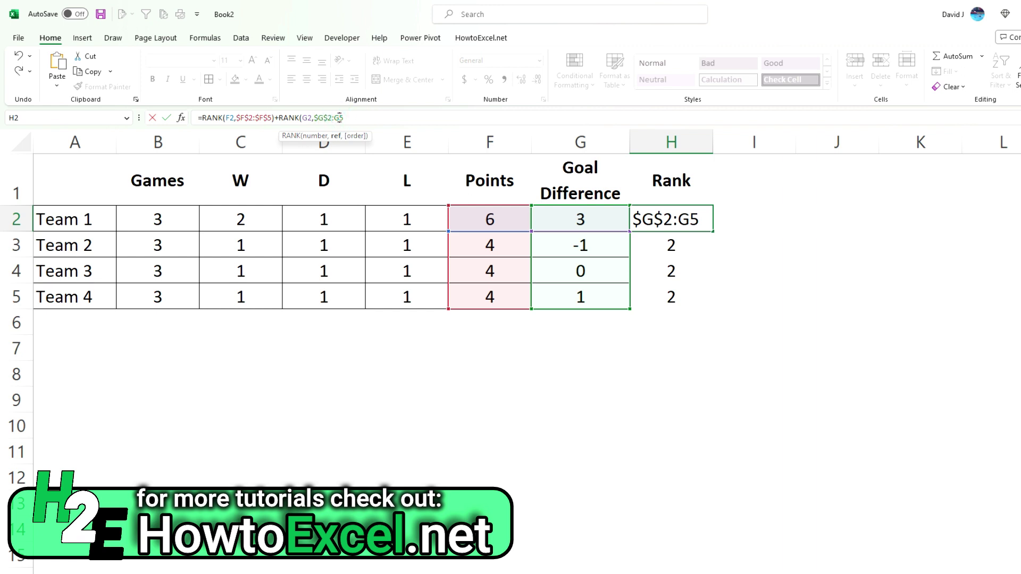
left_click(339, 117)
key("F4")
left_click(466, 117)
type(")")
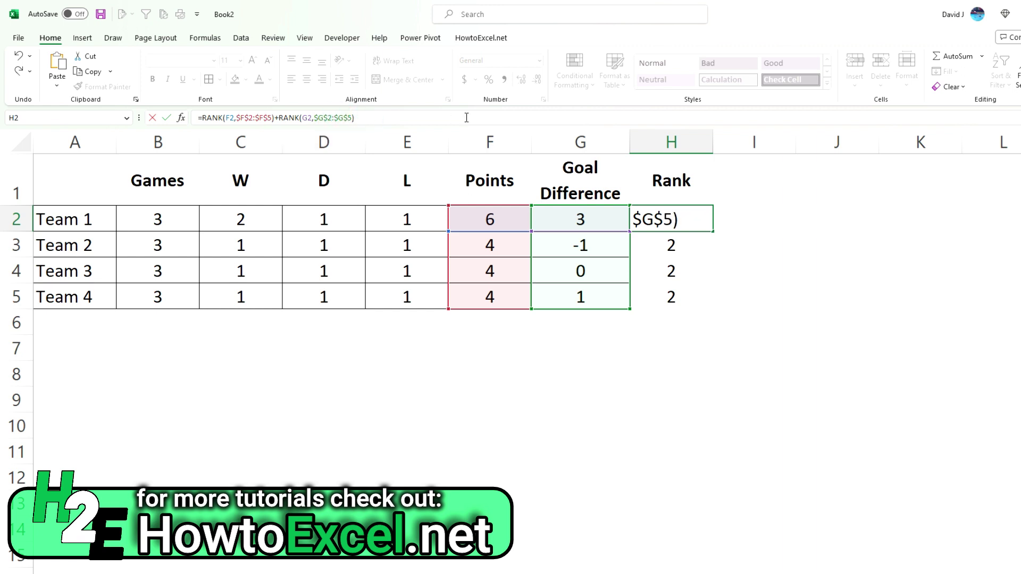
key("Return")
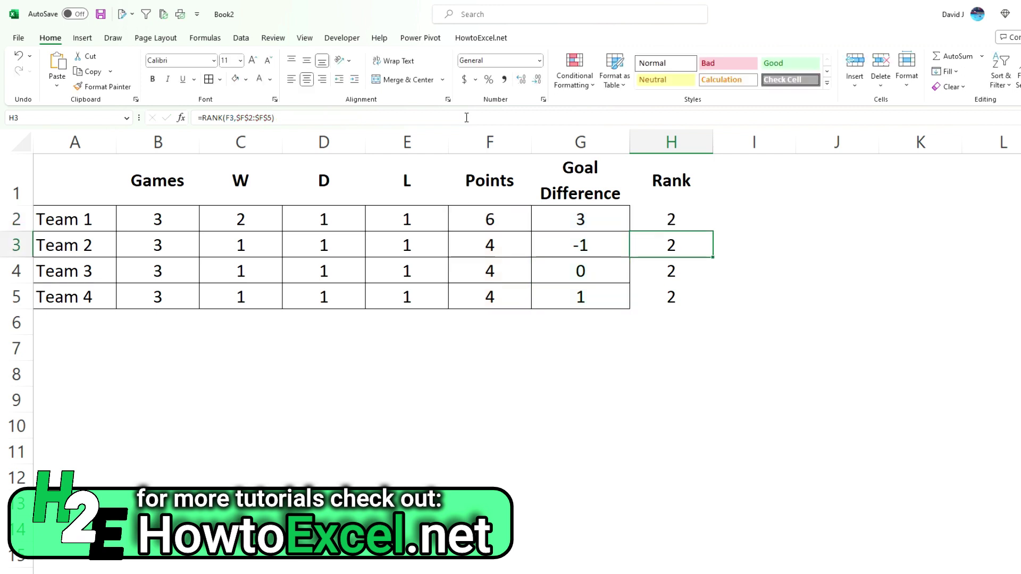
key("Up")
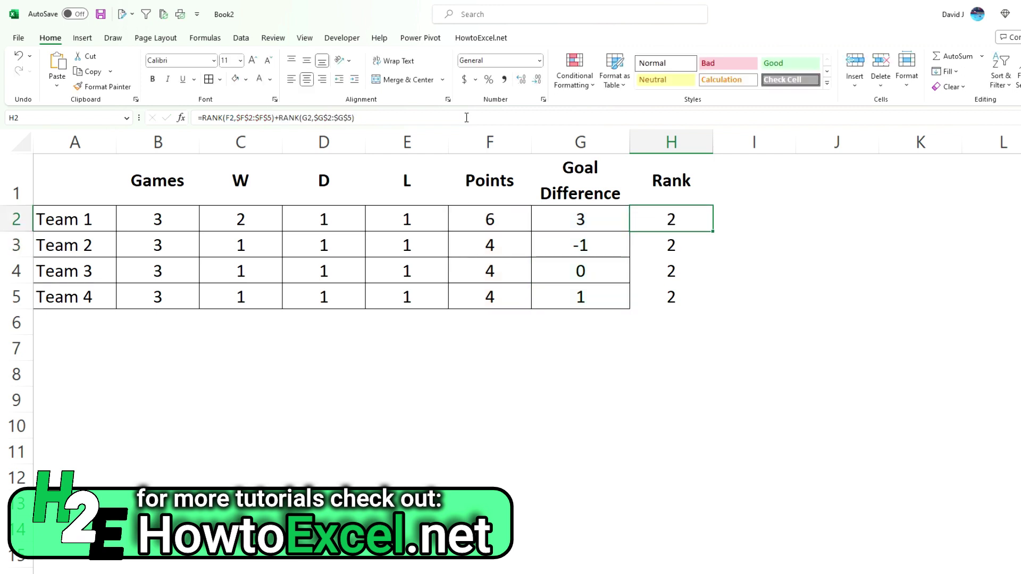
- Divide the goal-difference rank by 10 and fill down, giving 1.1, 2.4, 2.3, 2.2
left_click(394, 113)
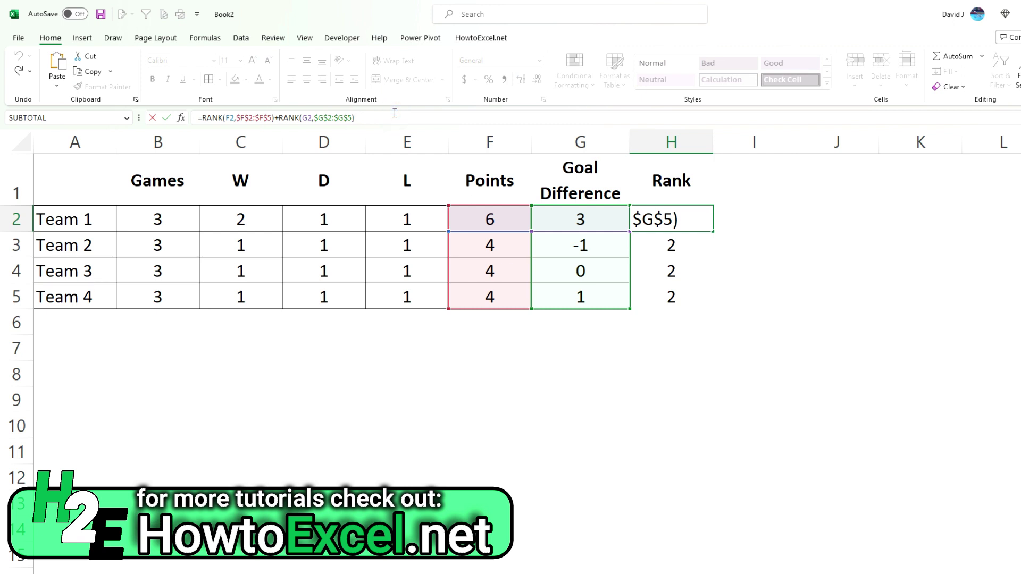
type("/10")
key("Return")
key("Up")
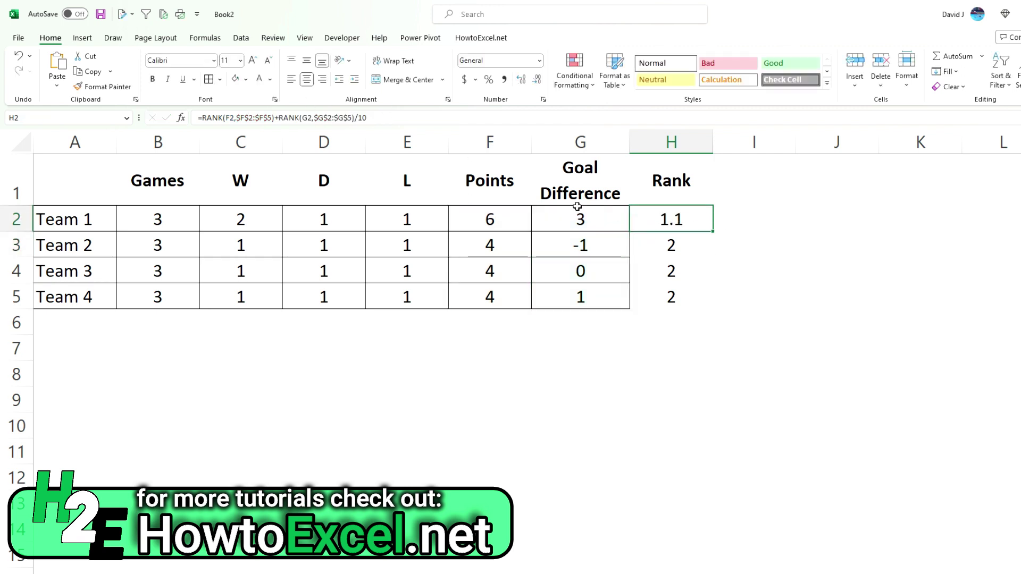
double_click(714, 231)
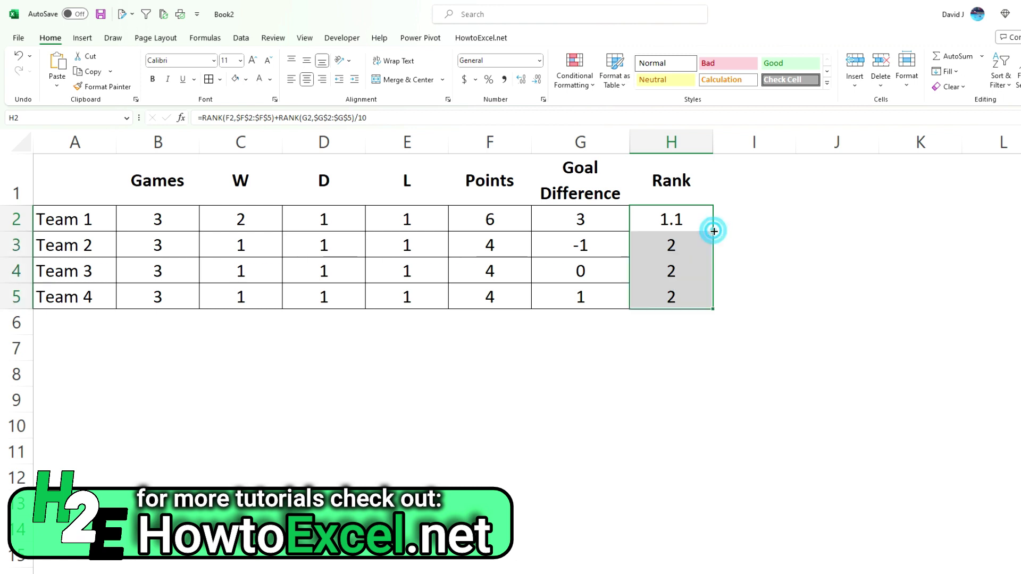
left_click(693, 296)
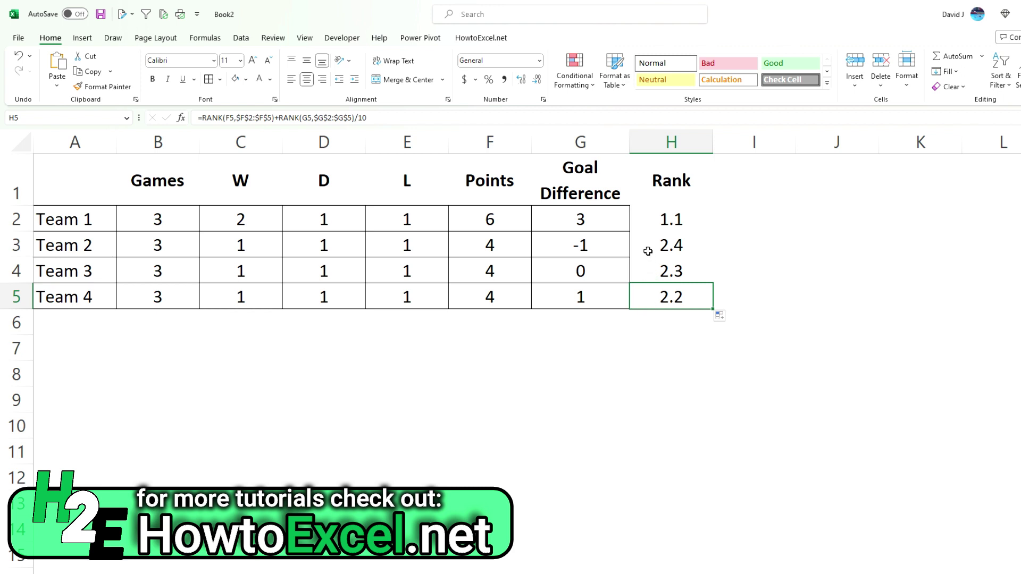
left_click(696, 193)
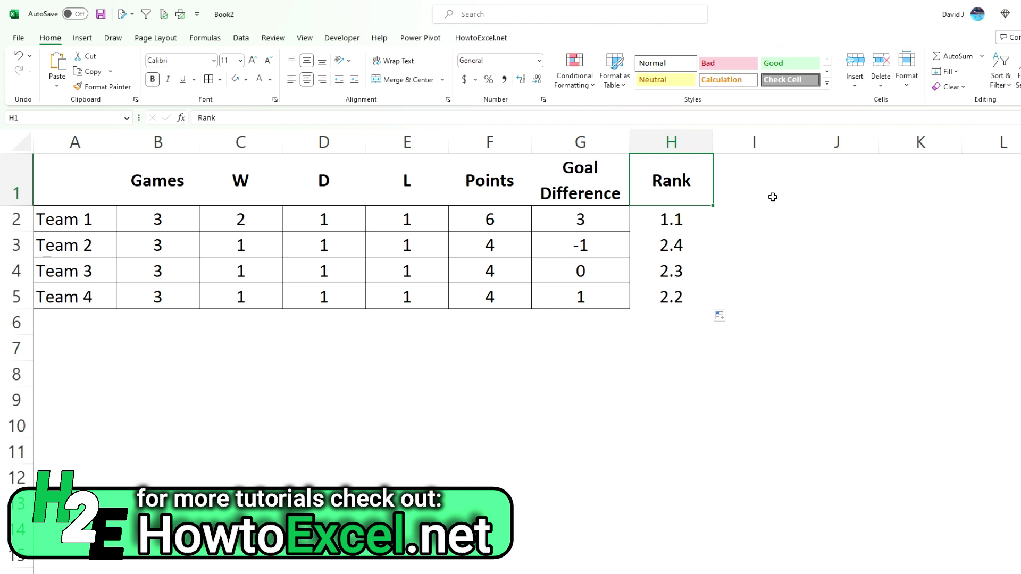
- Relabel H1 as 'Scores' and add a centred 'Rank' heading in I1
type("Scores")
key("Tab")
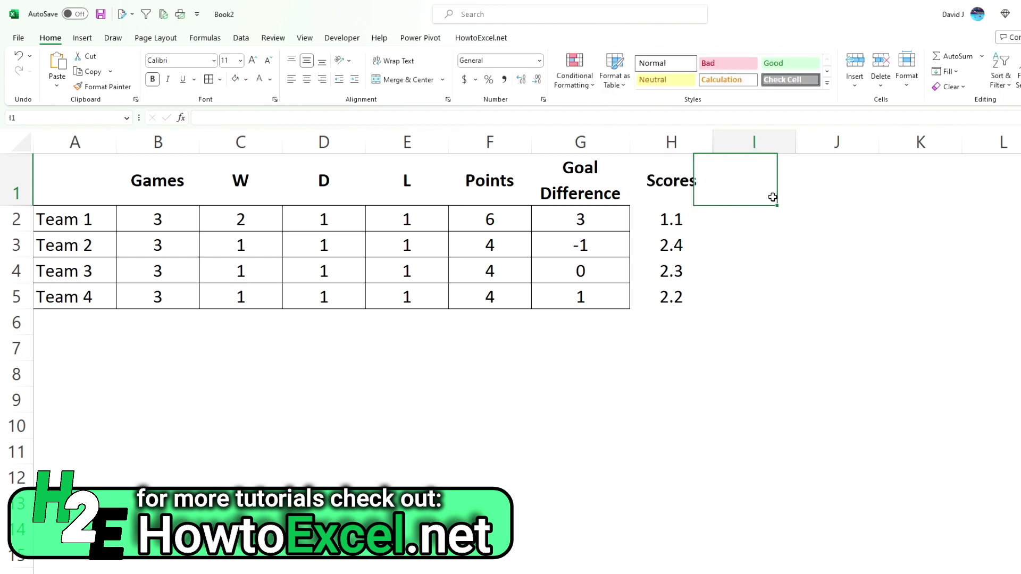
type("Rank")
key("Return")
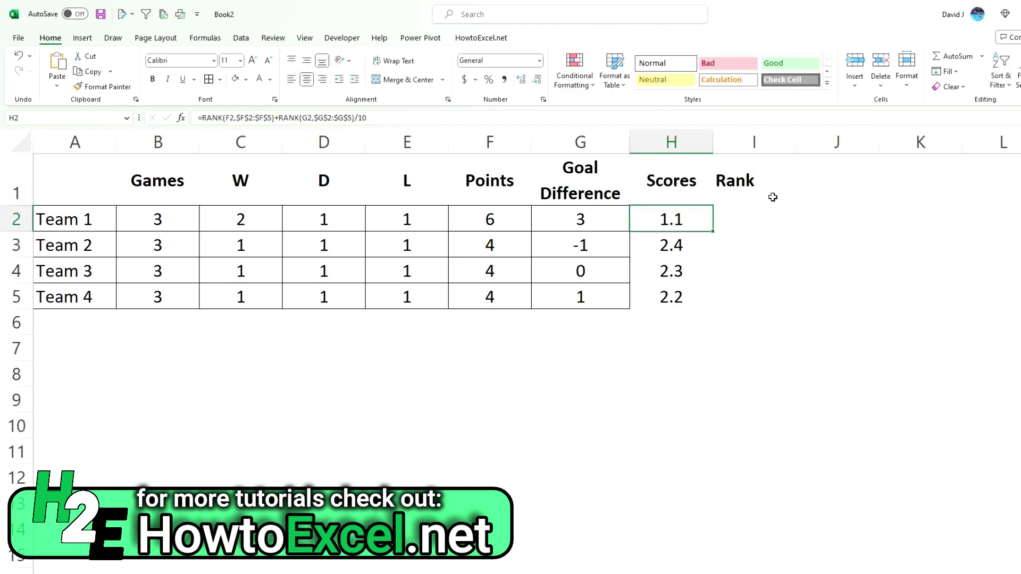
left_click(773, 198)
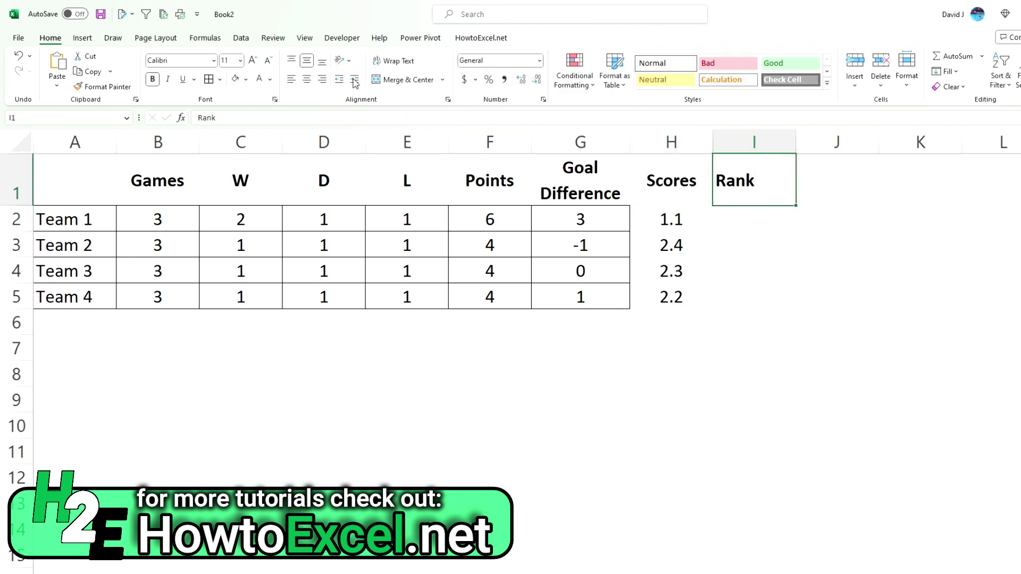
left_click(307, 79)
- Enter =RANK(H2,H2:H5,1) in I2 to rank Team 1's score ascending
left_click(732, 211)
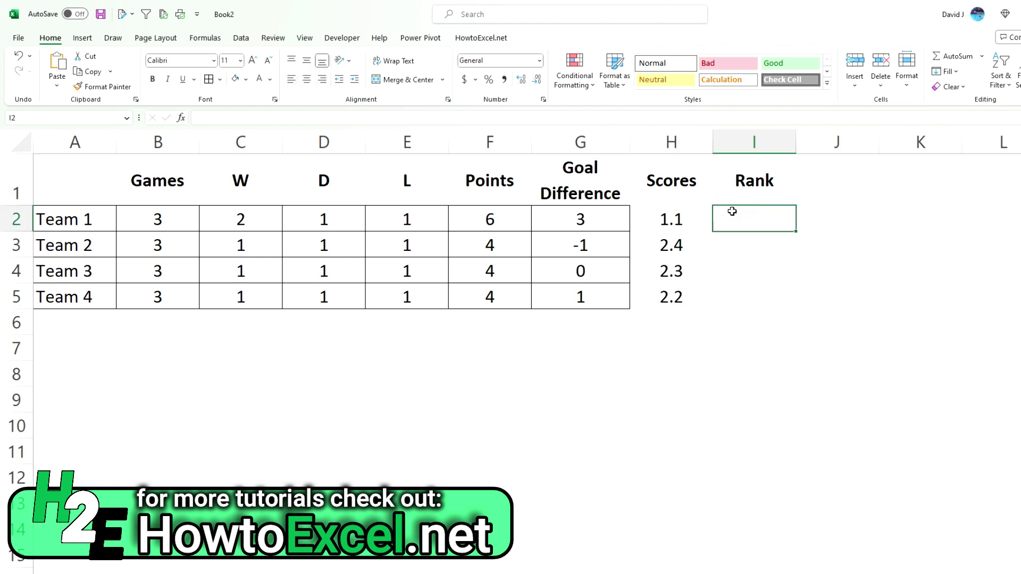
type("=RANK(")
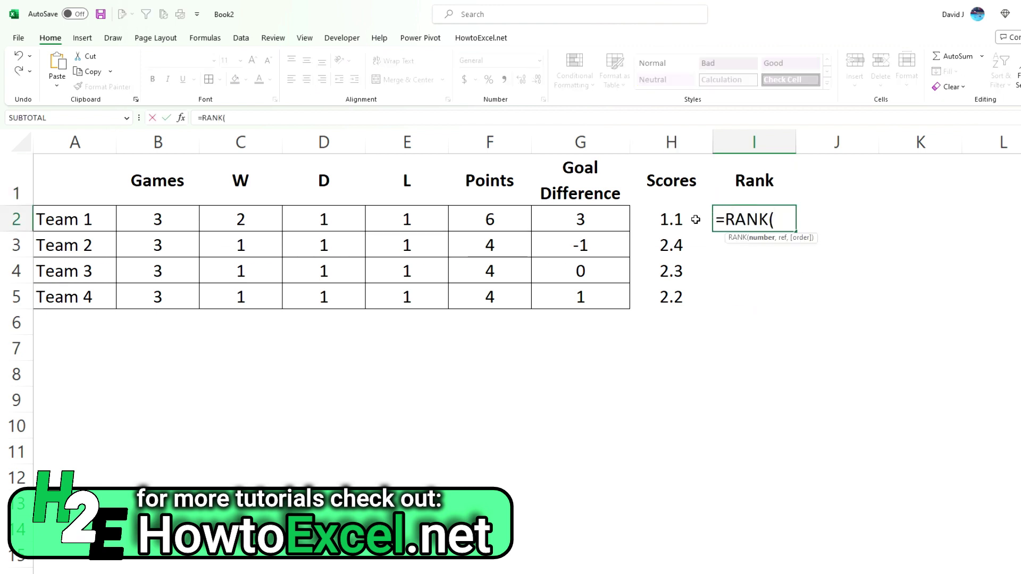
left_click(689, 219)
type(",")
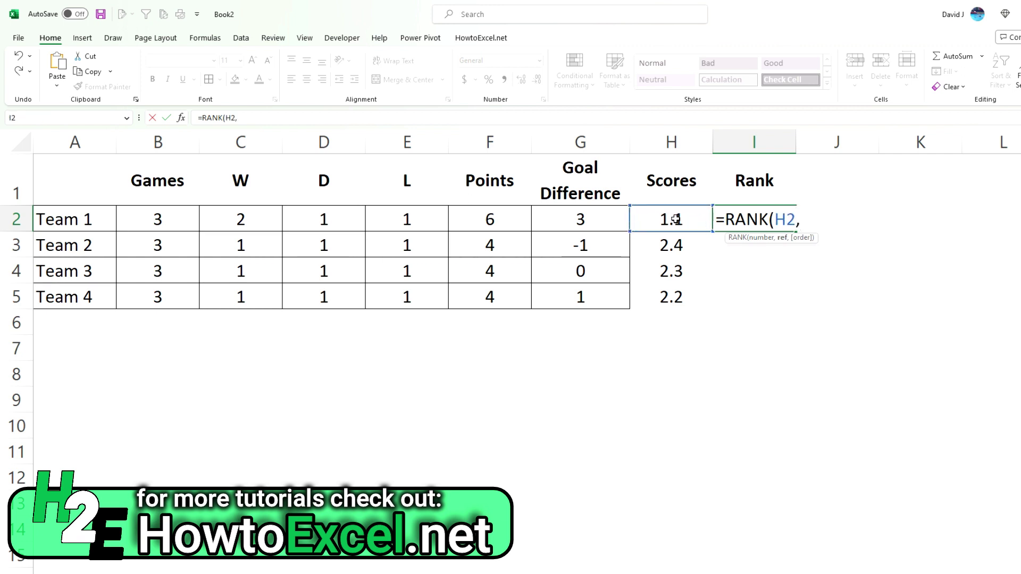
left_click_drag(675, 219, 674, 292)
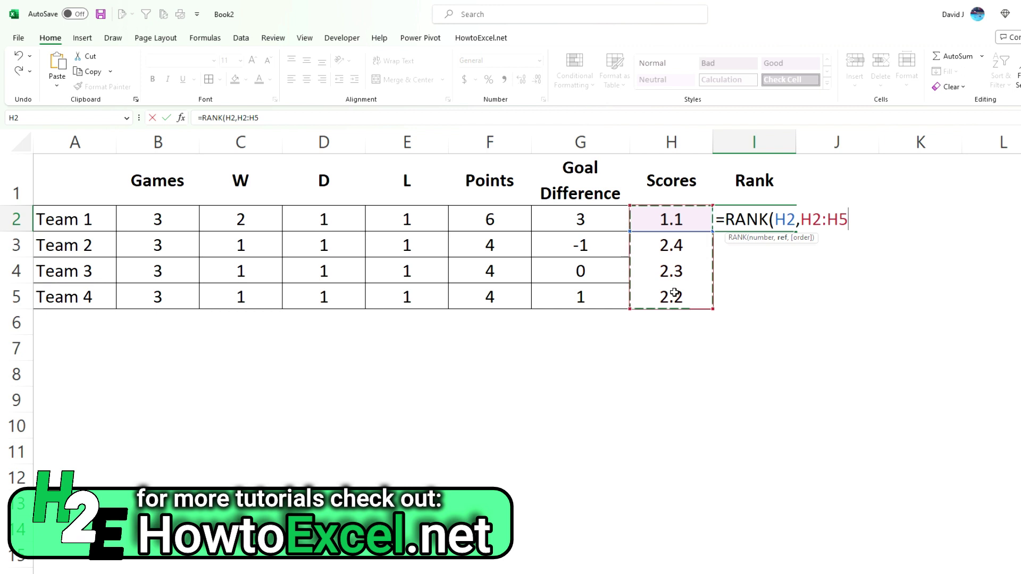
type(",")
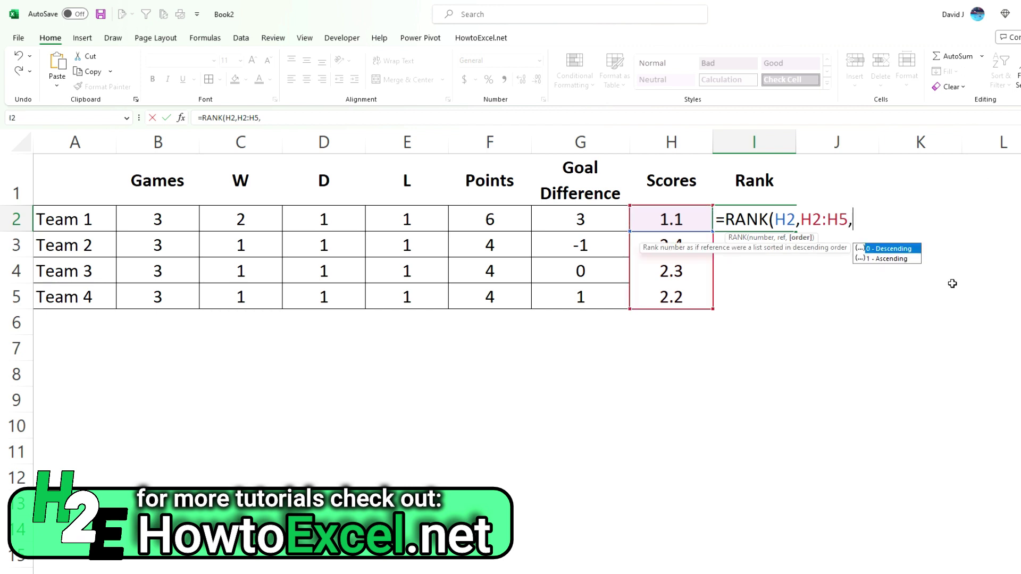
type("1)")
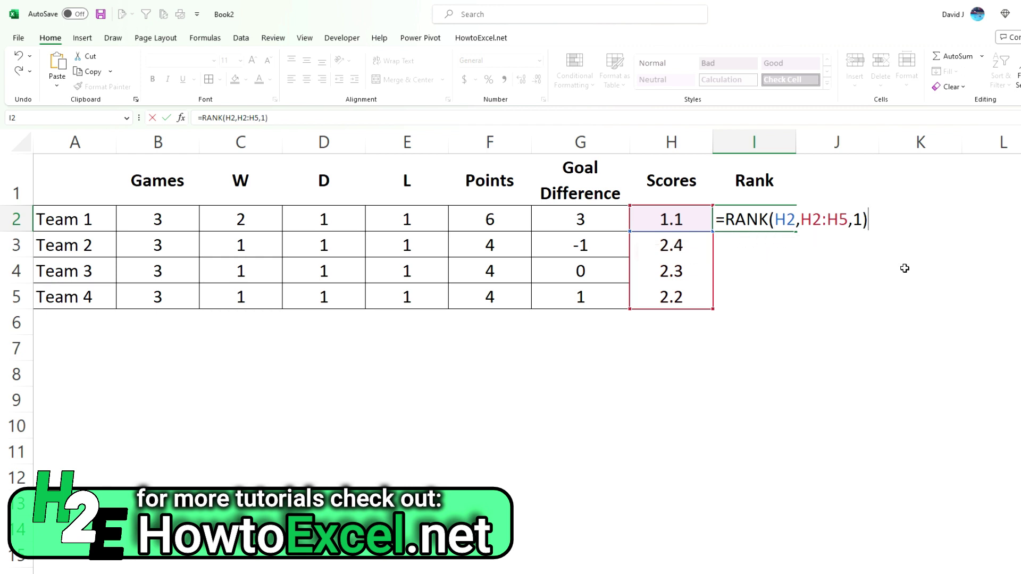
key("Return")
- Make the range absolute as $H$2:$H$5 and fill down, giving ranks 1, 4, 3, 2
key("Up")
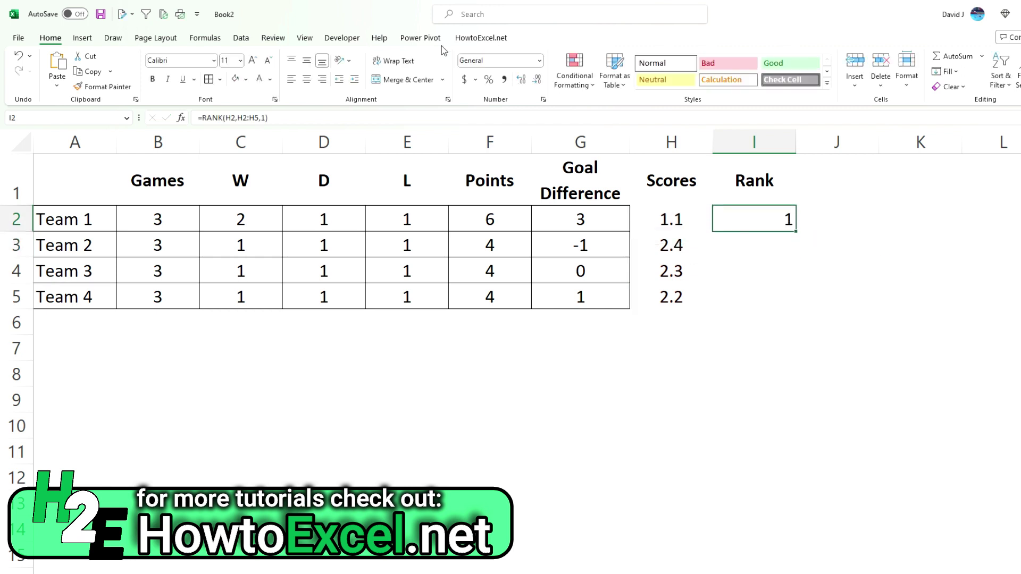
double_click(243, 118)
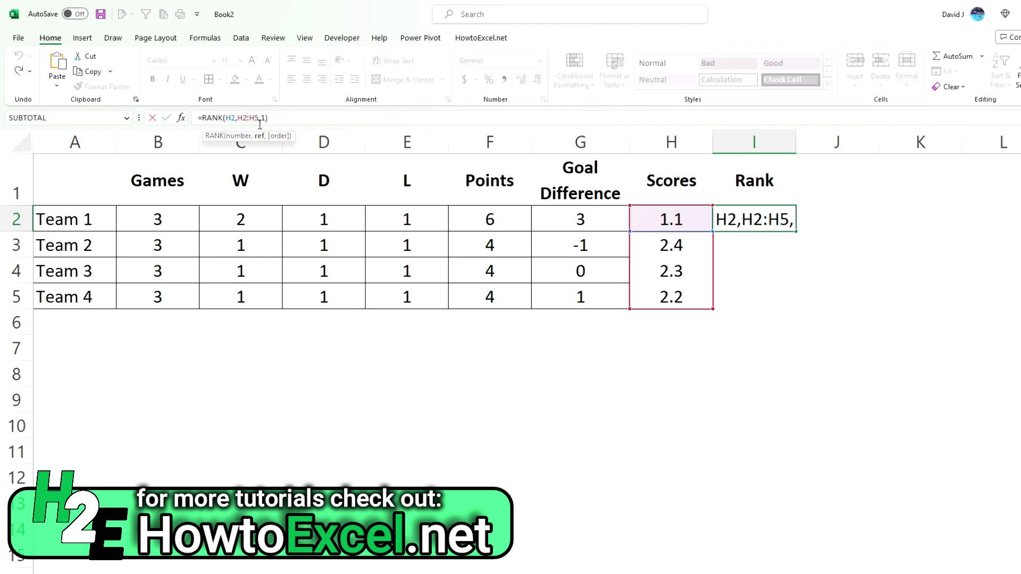
key("F4")
double_click(262, 117)
key("F4")
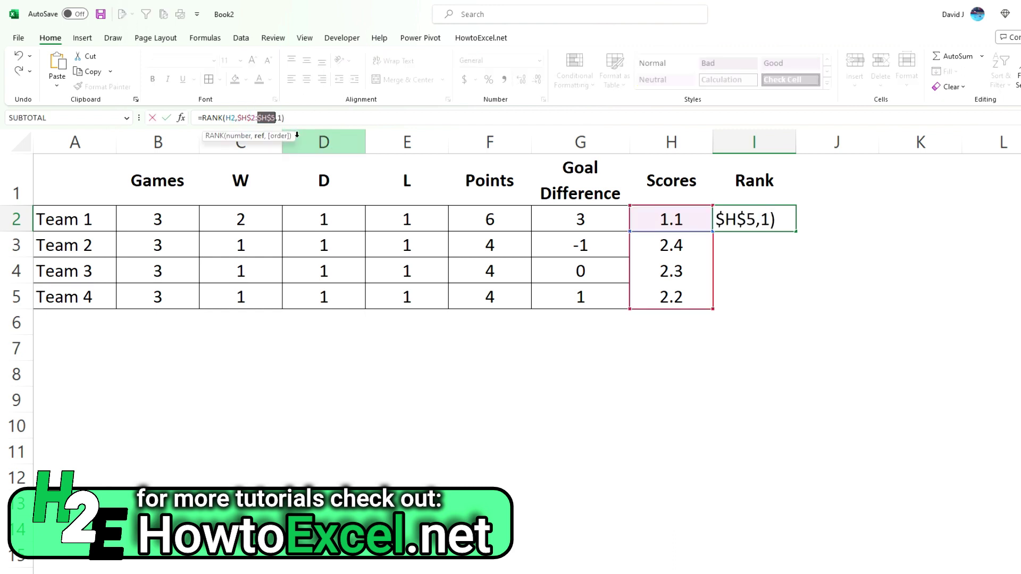
key("Return")
left_click(784, 214)
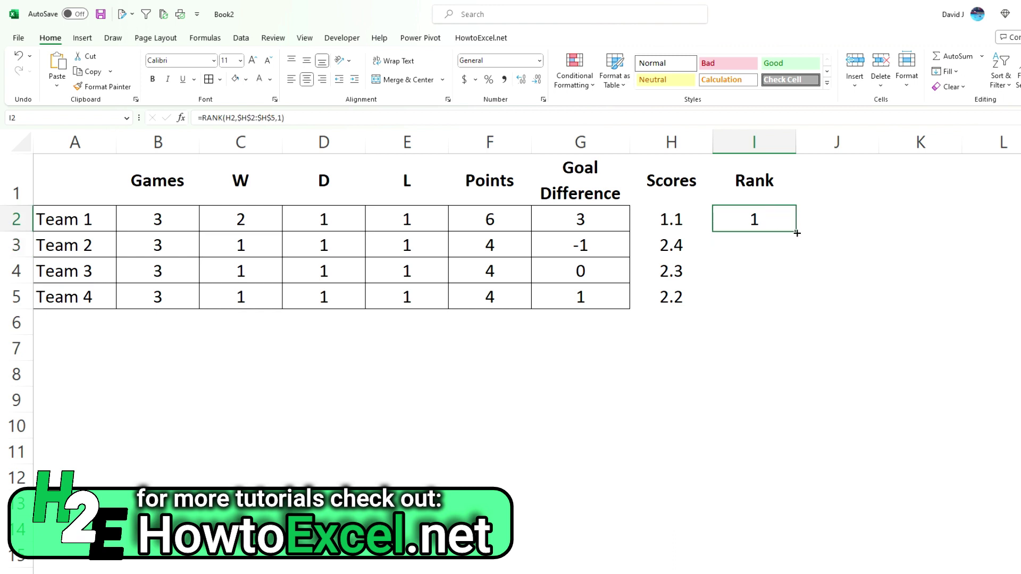
double_click(796, 232)
left_click(781, 224)
- Compare Teams 2–4's goal differences against their rank formulas in I3:I5
left_click(766, 304)
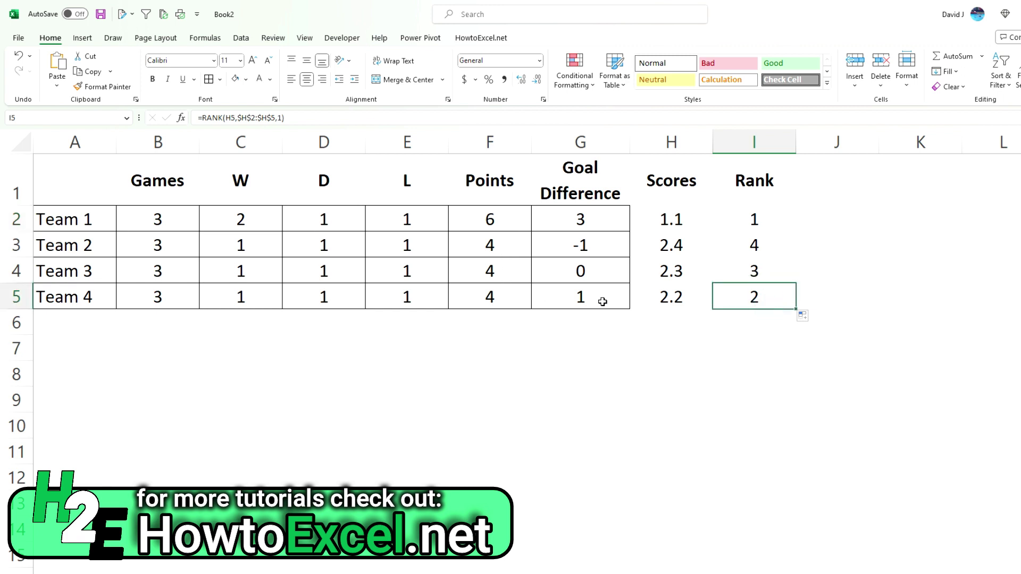
left_click_drag(611, 296, 605, 248)
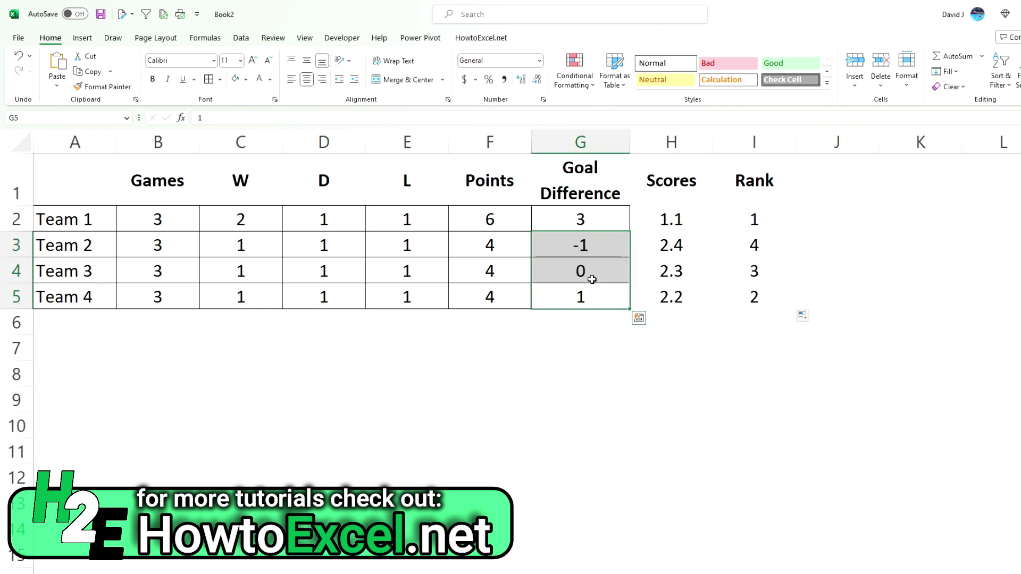
left_click(79, 272)
left_click(765, 278)
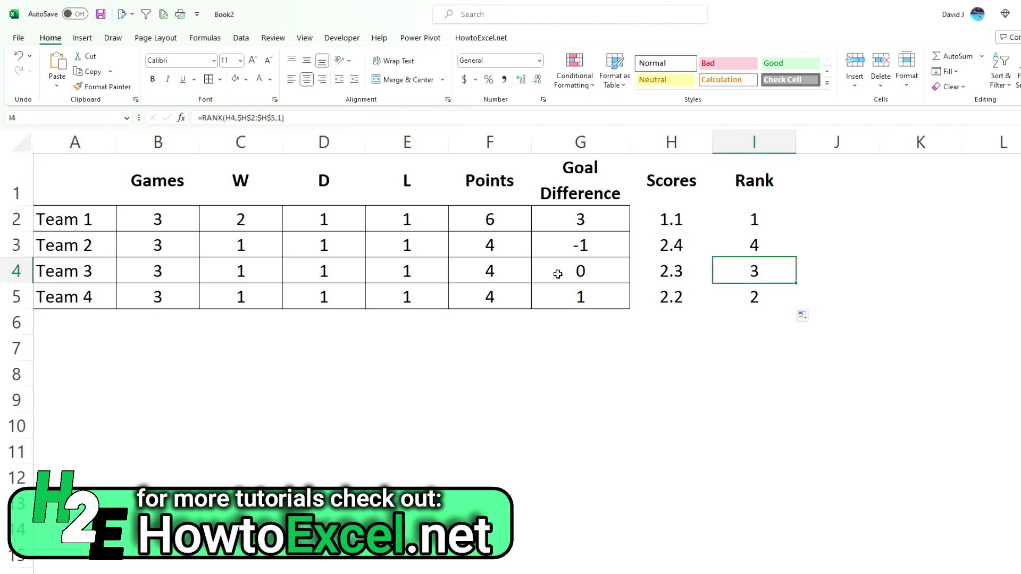
left_click(753, 245)
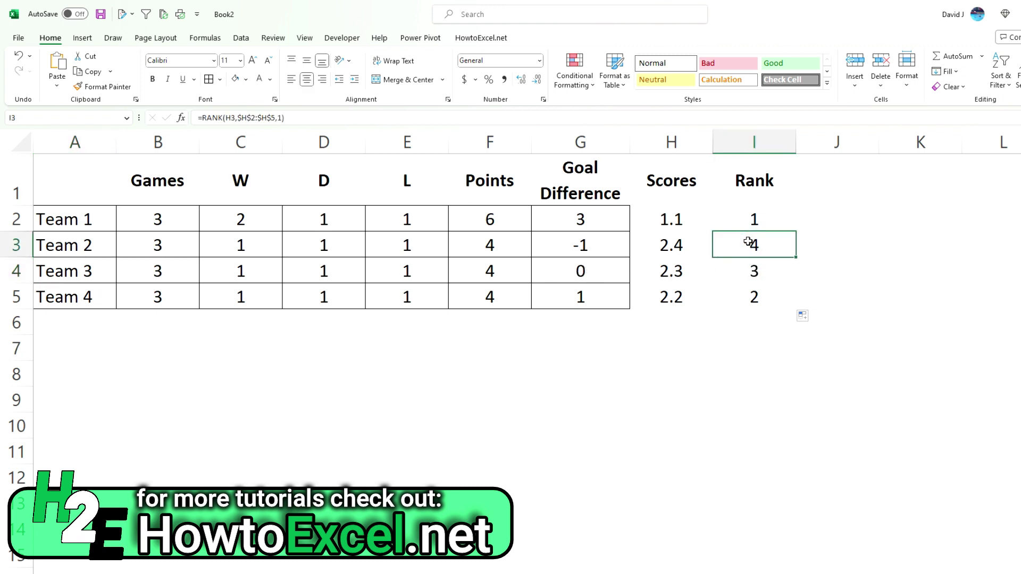
left_click(622, 247)
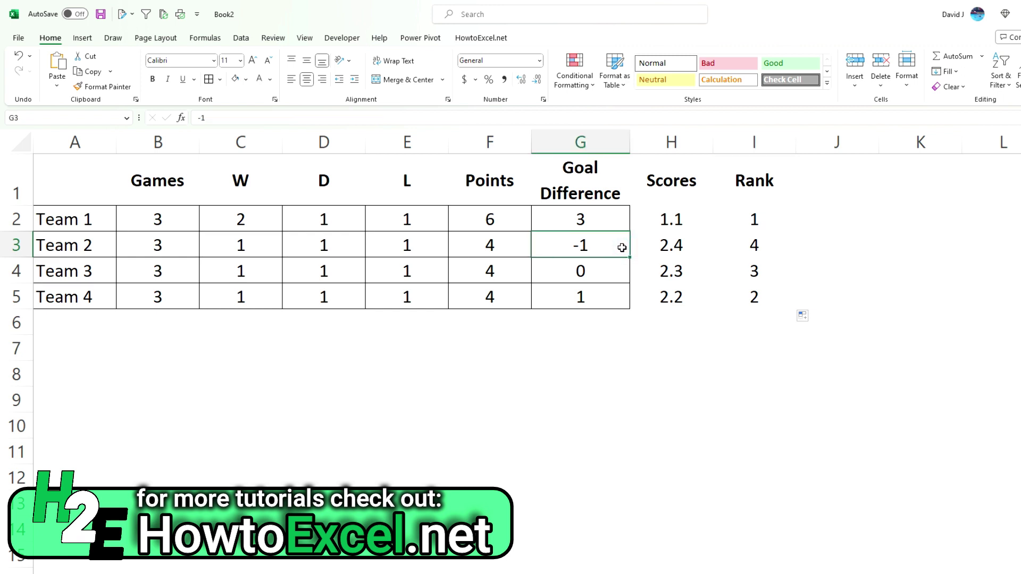
- Set Team 2's and Team 4's goal difference to 0, tying Teams 2–4 at 2.2
type("0")
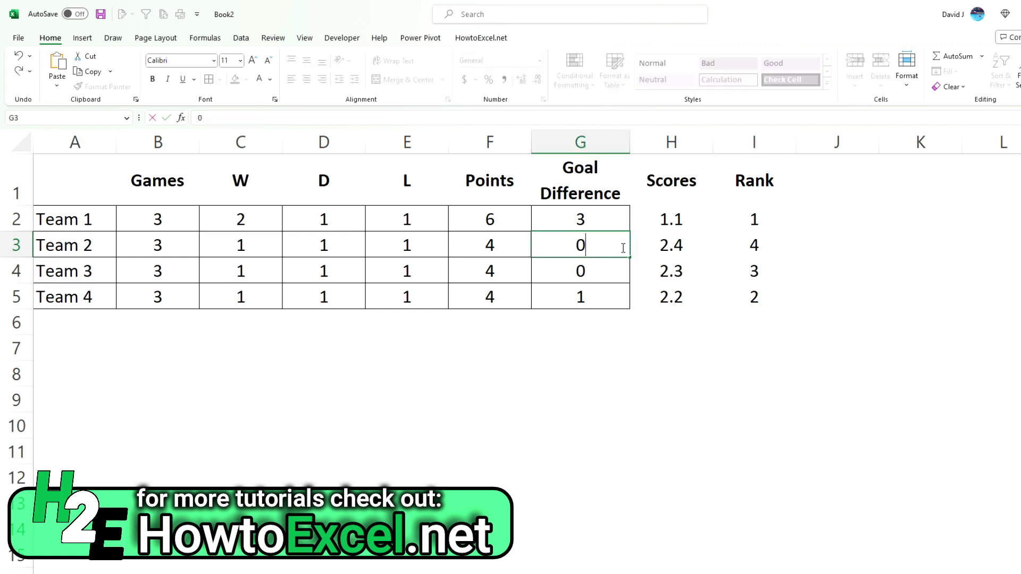
key("Return")
key("Return")
type("0")
key("Return")
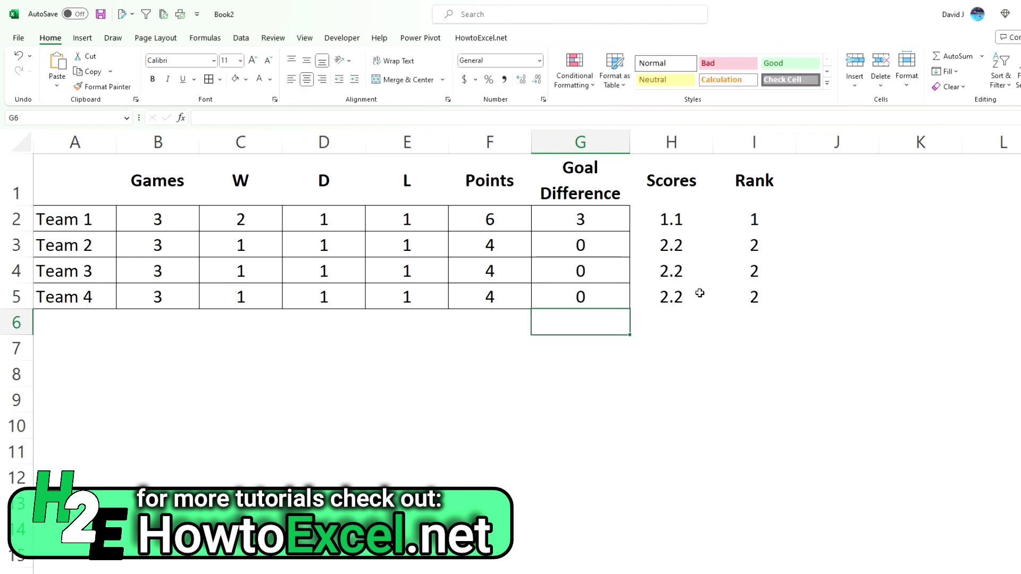
right_click(651, 140)
- Insert a 'Fair Play' column before Scores, copying Goal Difference's bordered formatting
left_click(707, 252)
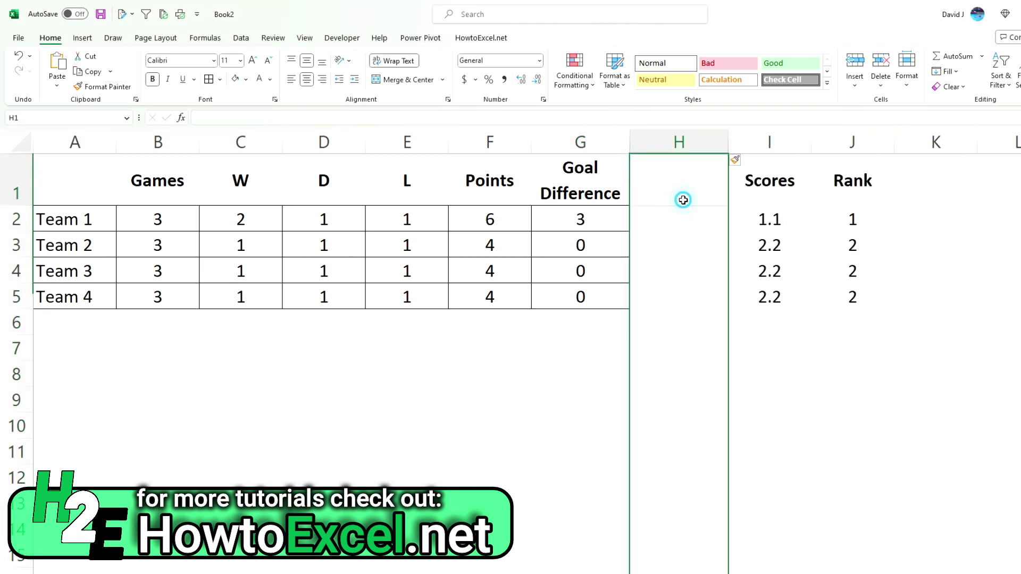
left_click(714, 192)
type("Fair Play")
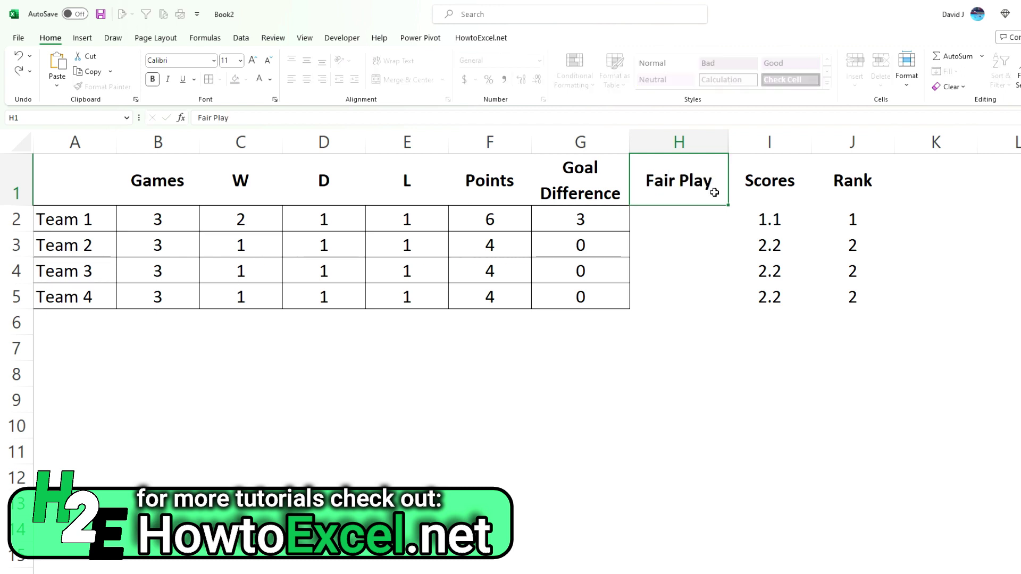
key("Return")
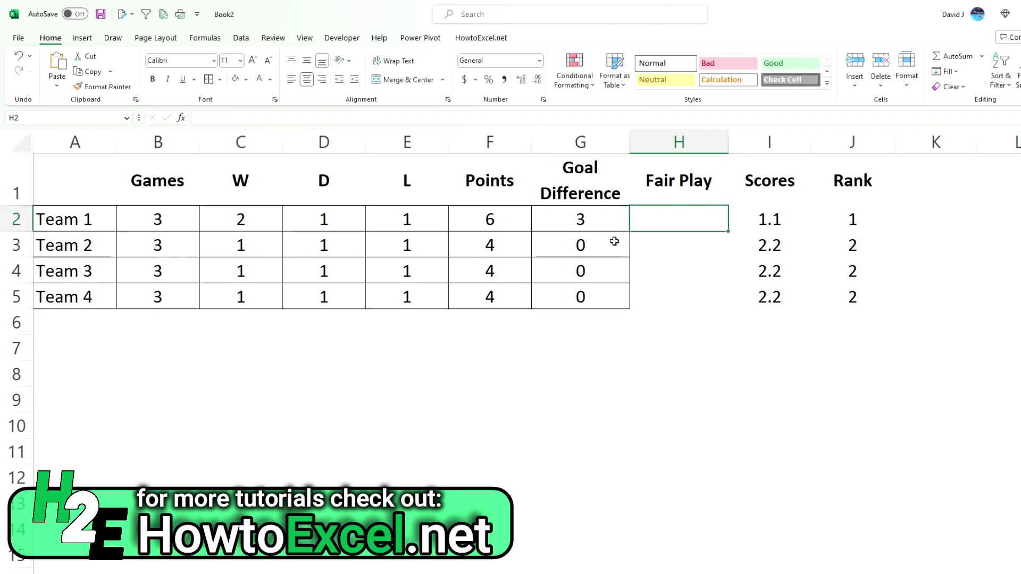
left_click_drag(605, 218, 599, 293)
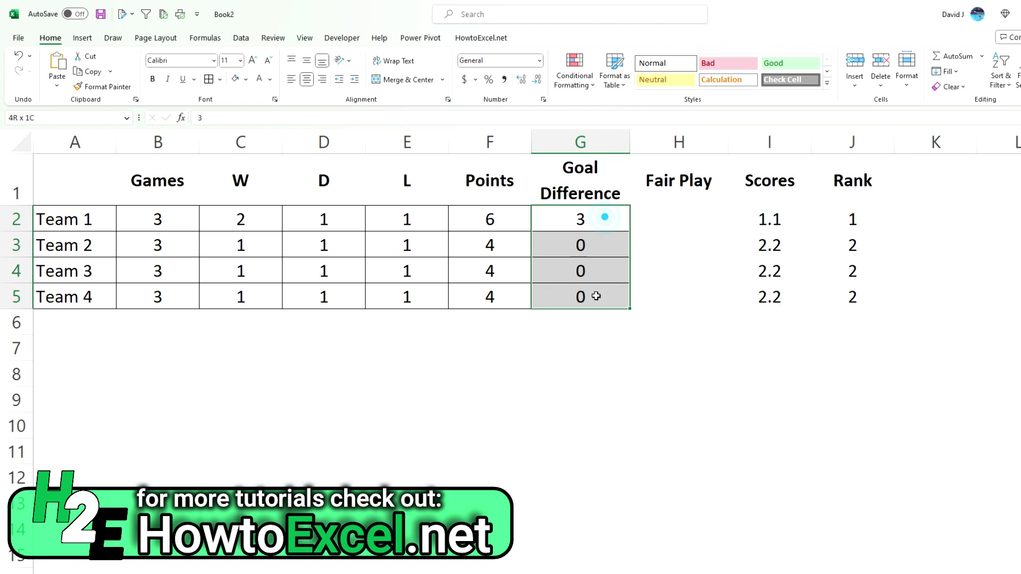
left_click(102, 87)
left_click(666, 225)
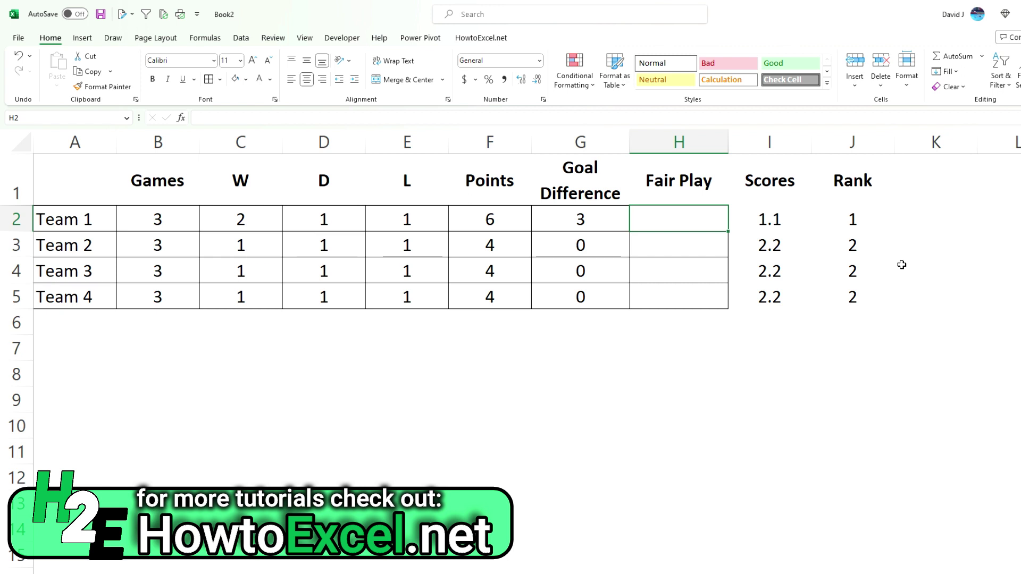
- Enter Fair Play values 4, 3, 2, 1 for Teams 1 to 4
type("4")
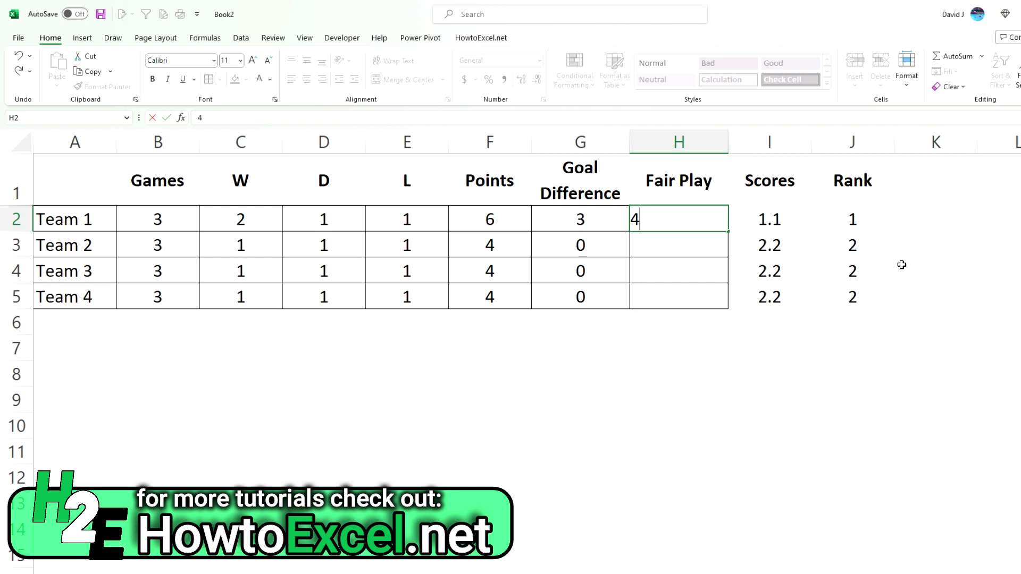
key("Return")
type("3")
key("Return")
type("2")
key("Return")
type("1")
key("Return")
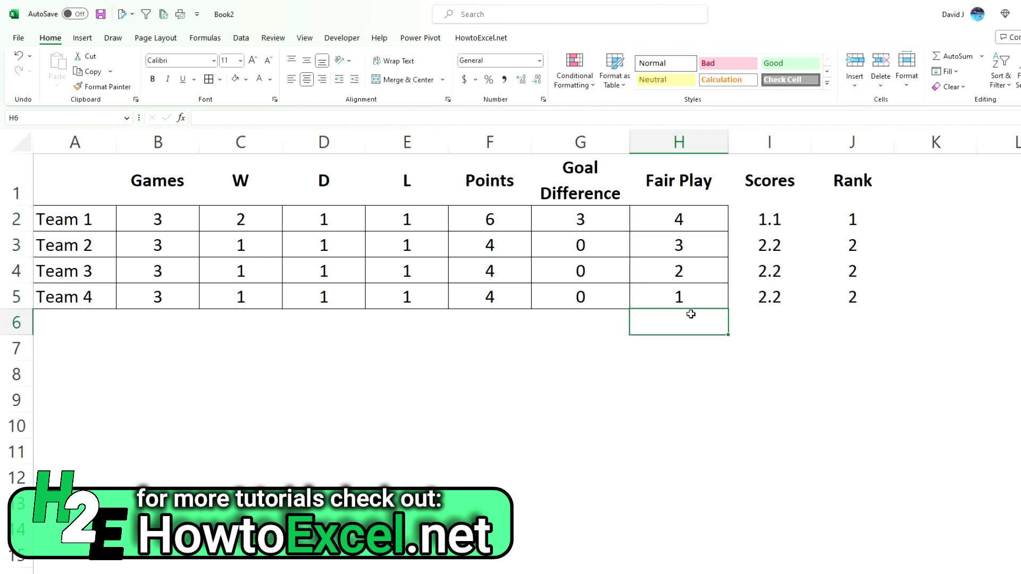
left_click(696, 294)
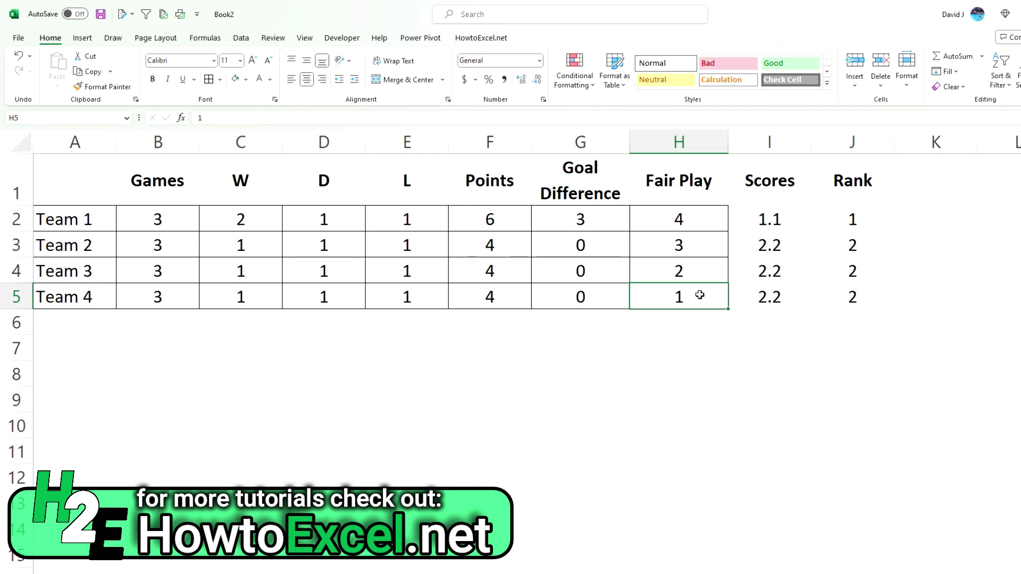
- Append +(RANK(H2,$H$2:$H$5,1)/100) to Team 1's Scores formula, giving 1.14
left_click(793, 219)
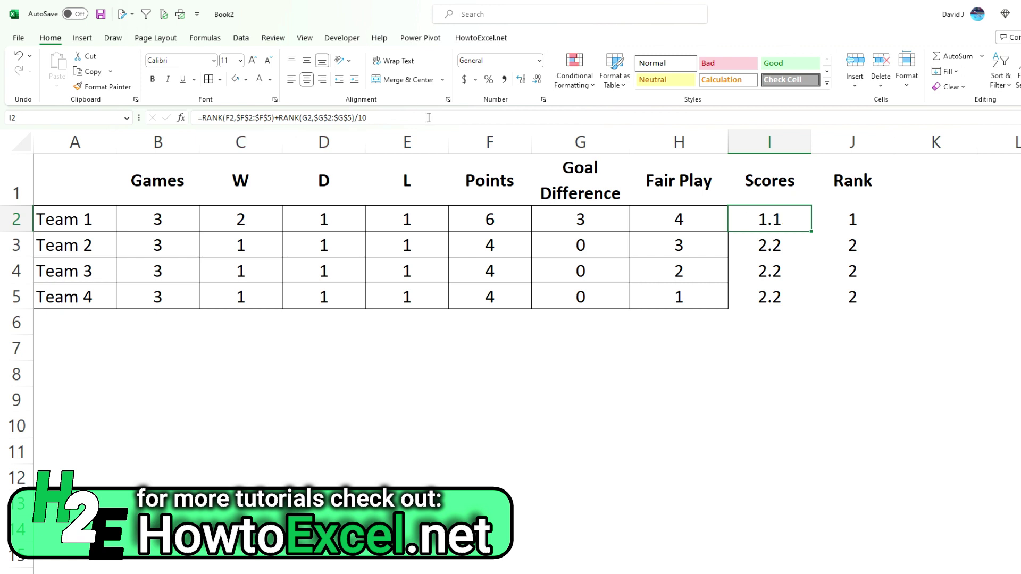
left_click(280, 117)
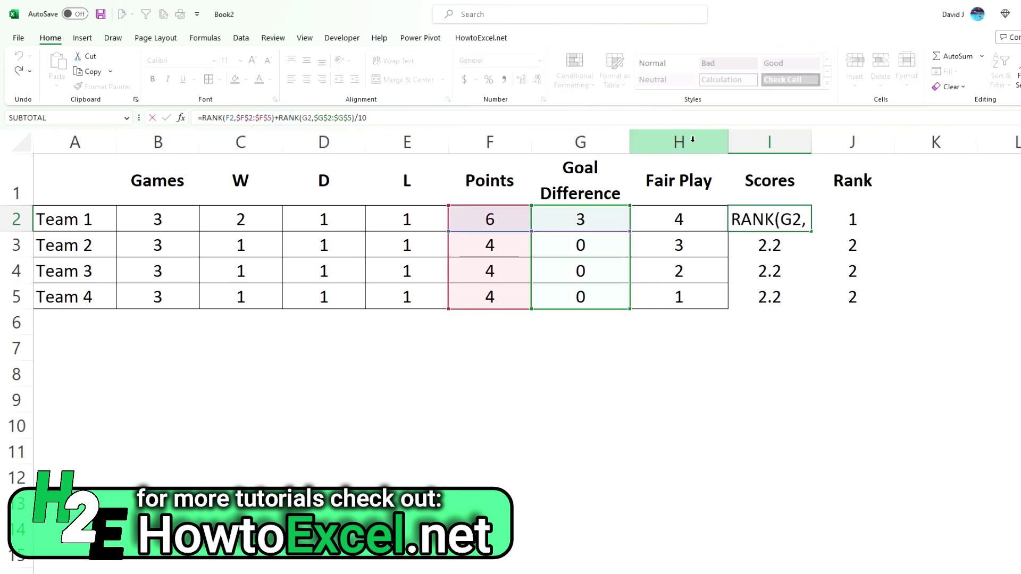
type("(")
left_click(412, 118)
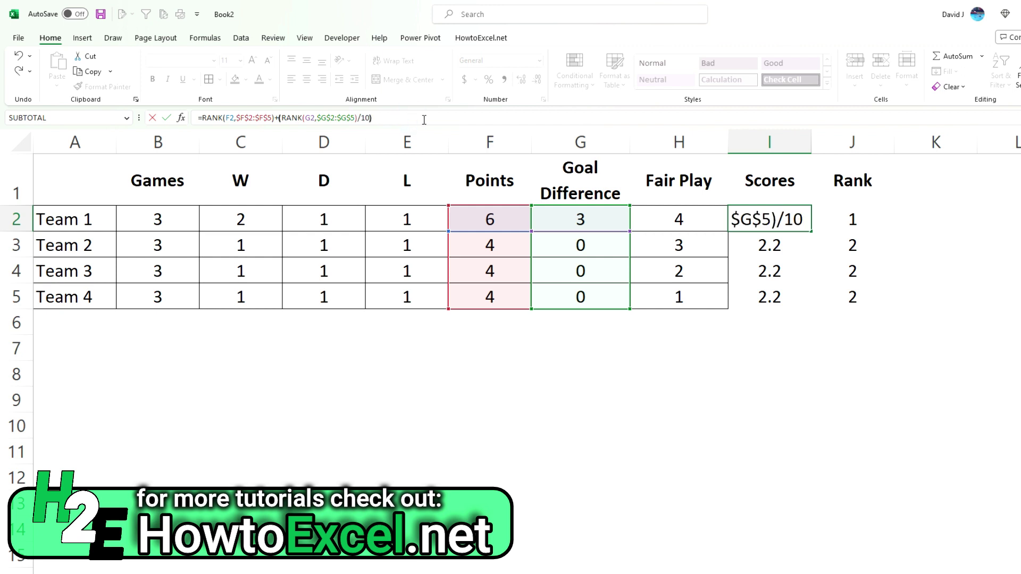
type(")+")
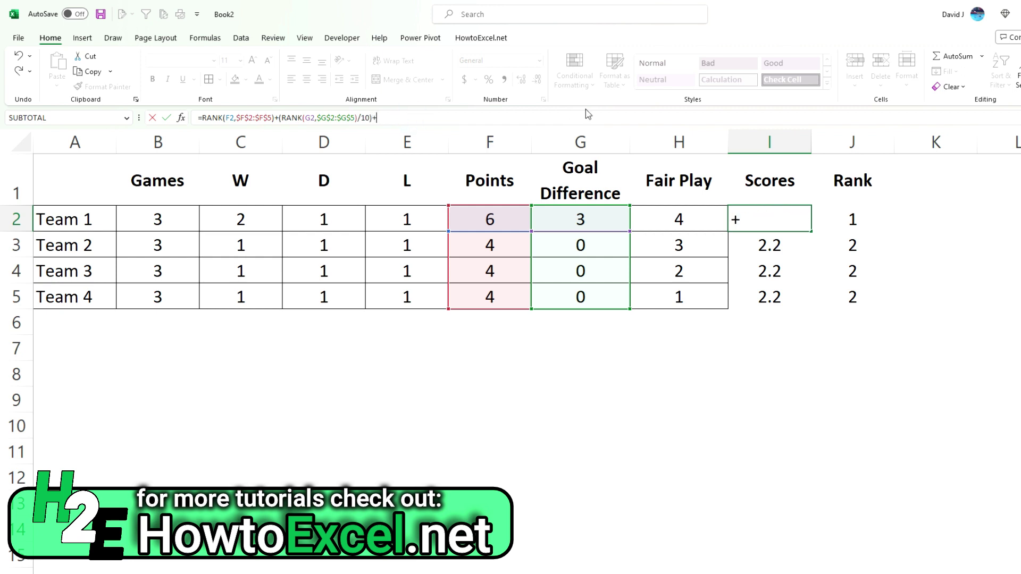
type("(RANK(")
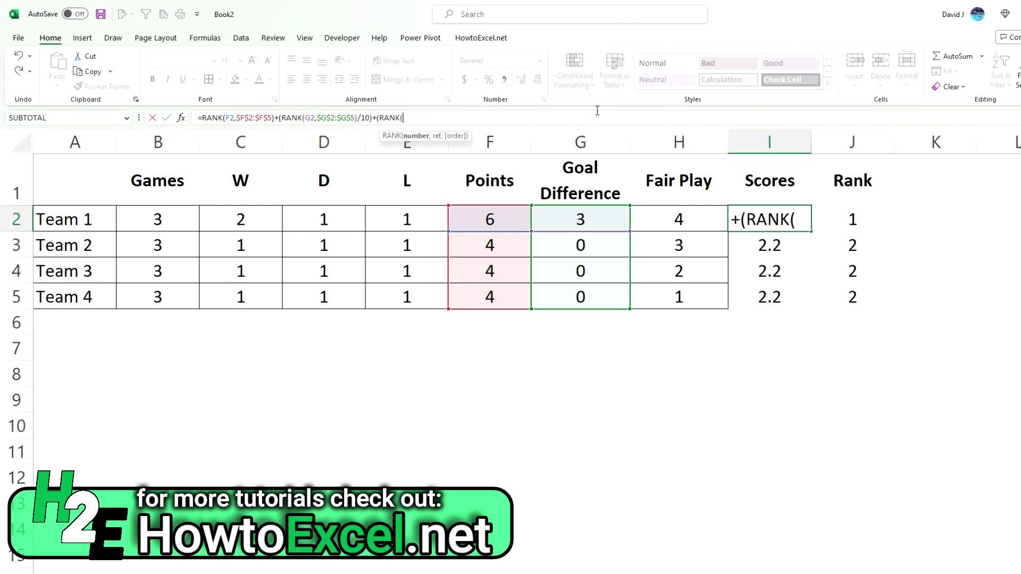
left_click(698, 214)
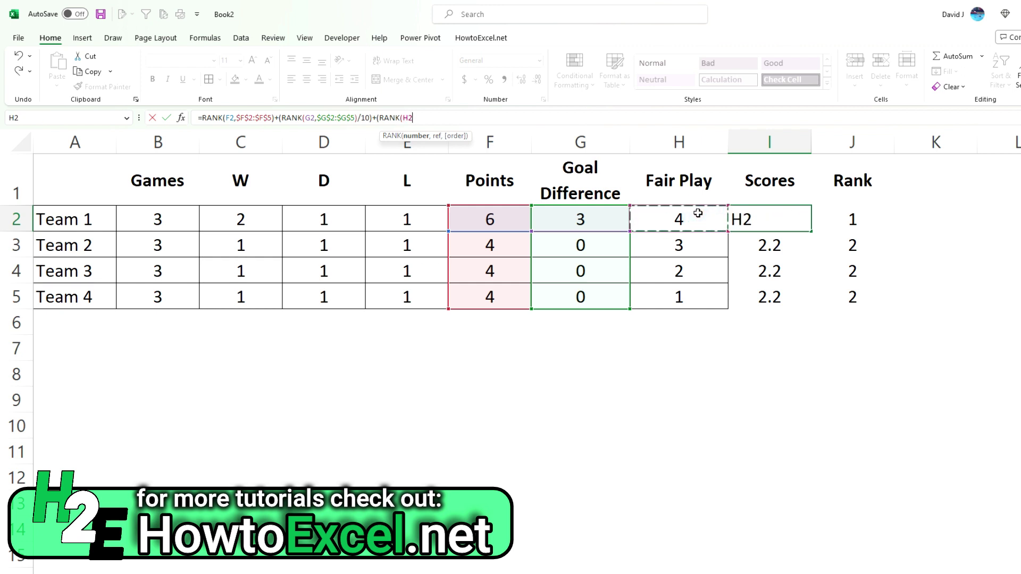
type(",")
left_click_drag(681, 218, 682, 297)
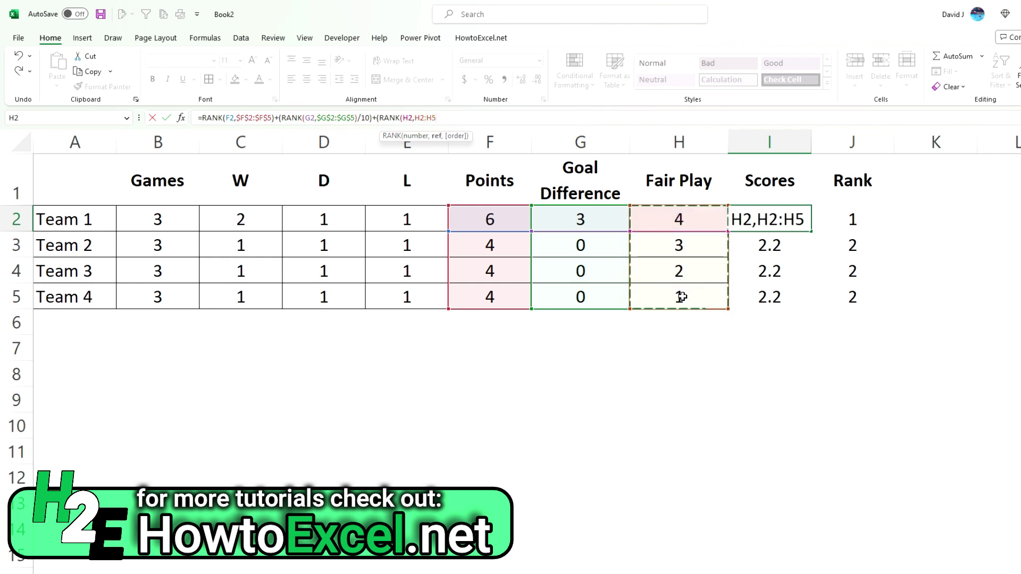
key("F4")
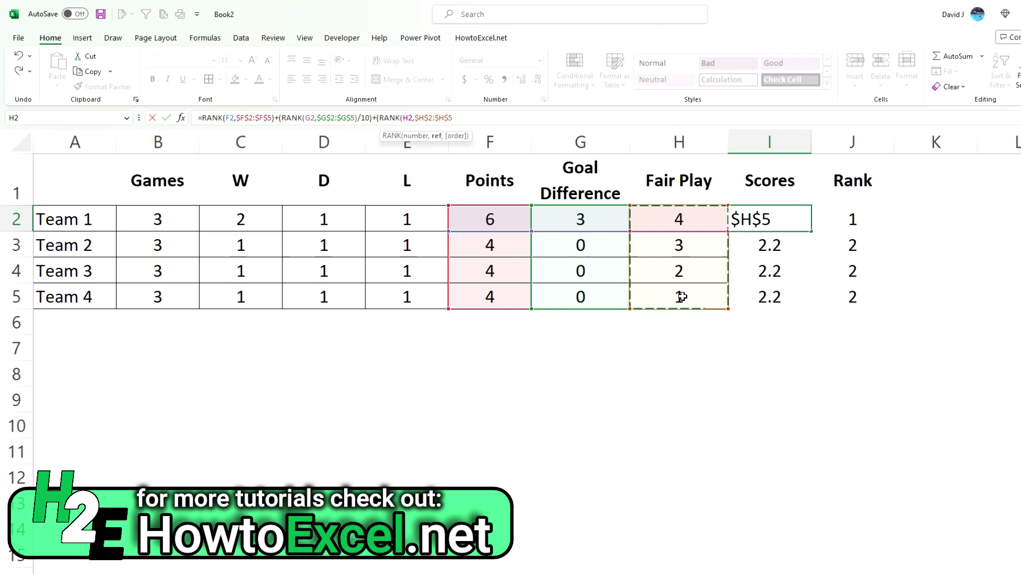
type(",")
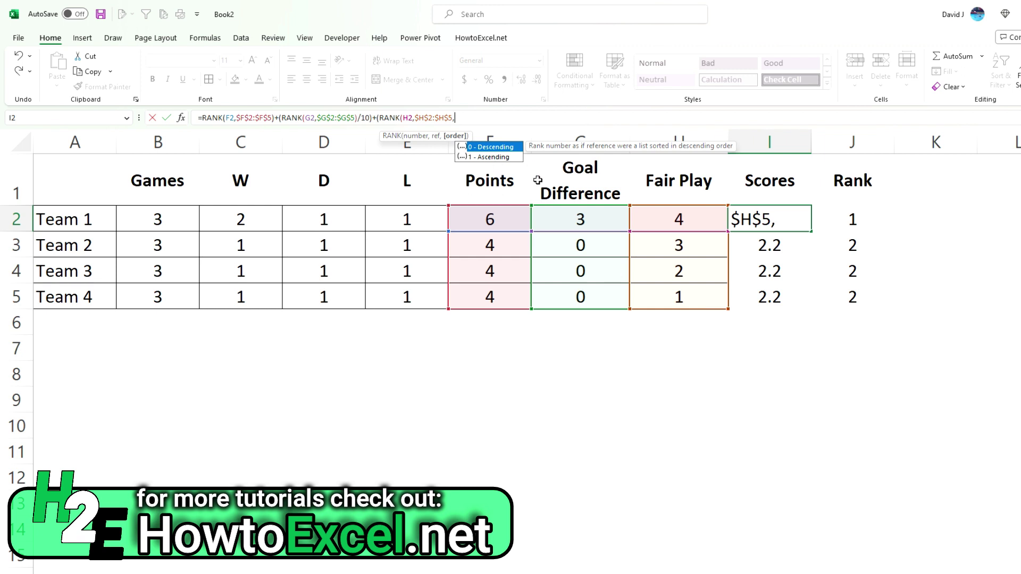
type("1)")
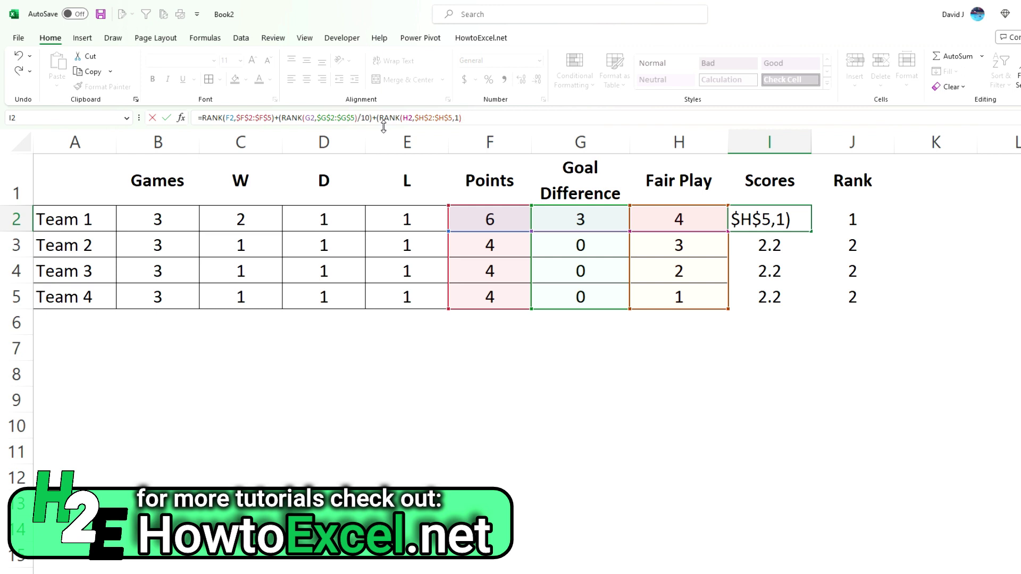
type("/10")
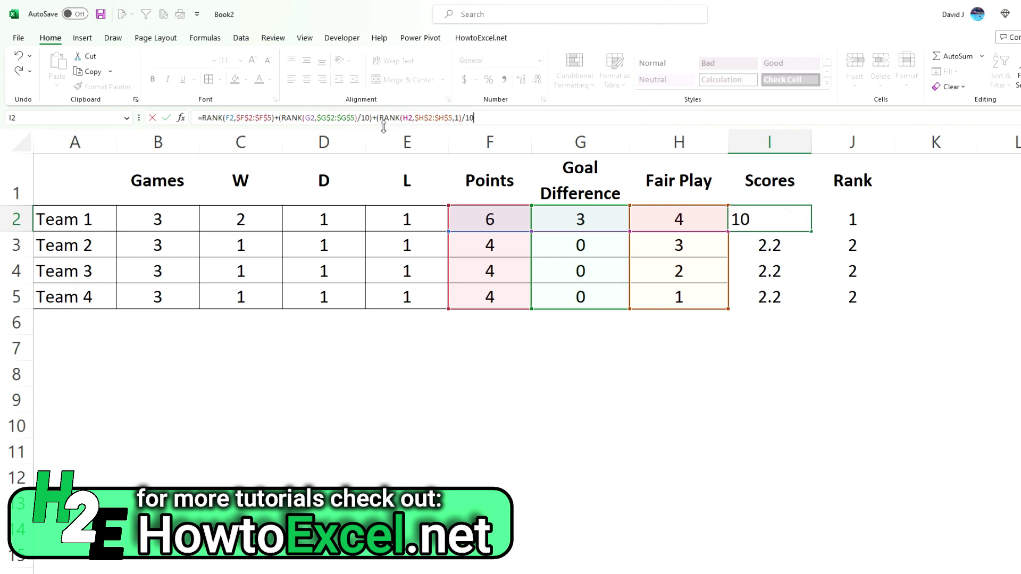
type("0)")
key("Return")
left_click(760, 221)
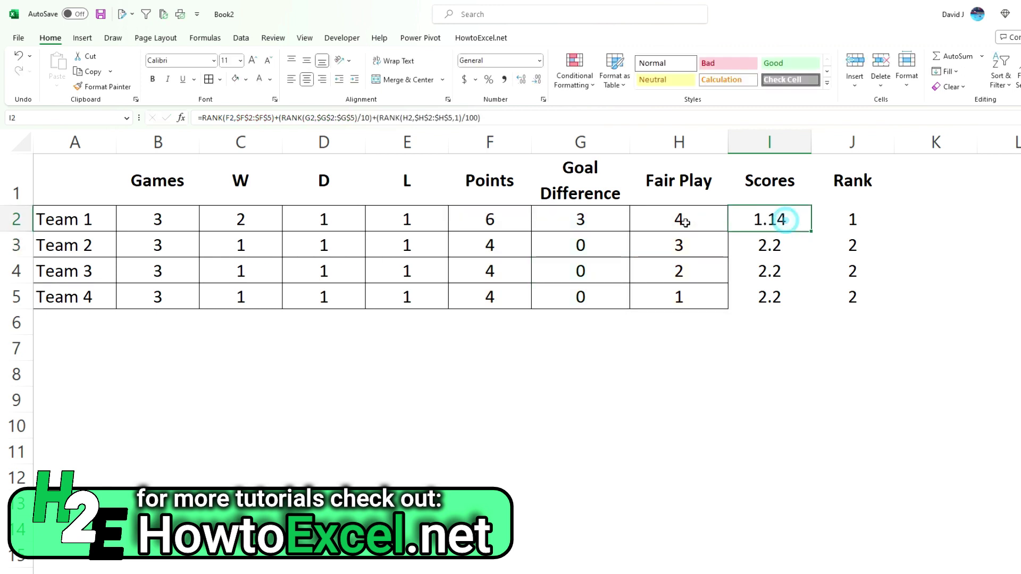
- Fill the extended Scores formula down to I5 and review each team's Scores and Rank formulas
double_click(811, 233)
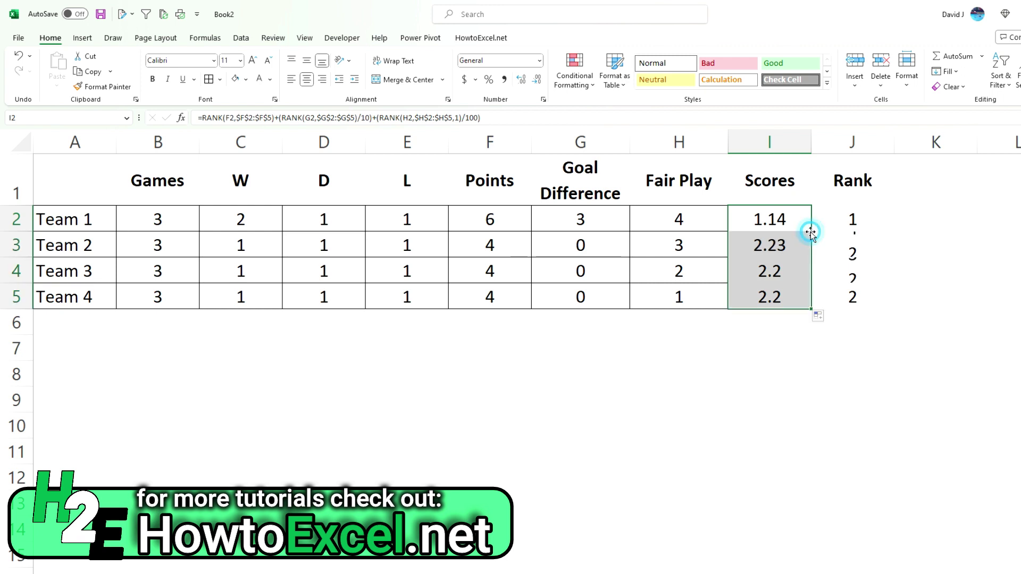
left_click(799, 294)
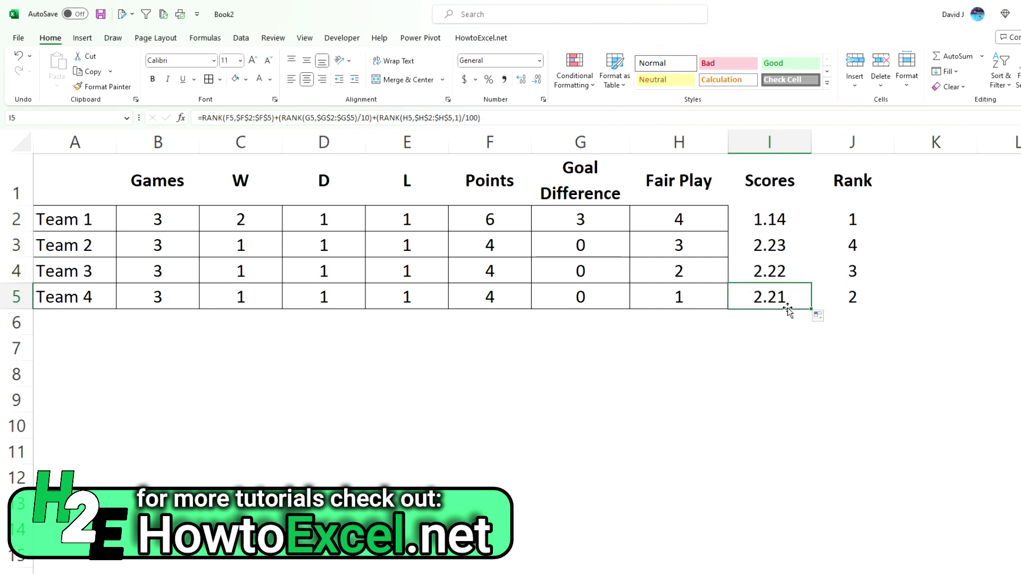
left_click(861, 300)
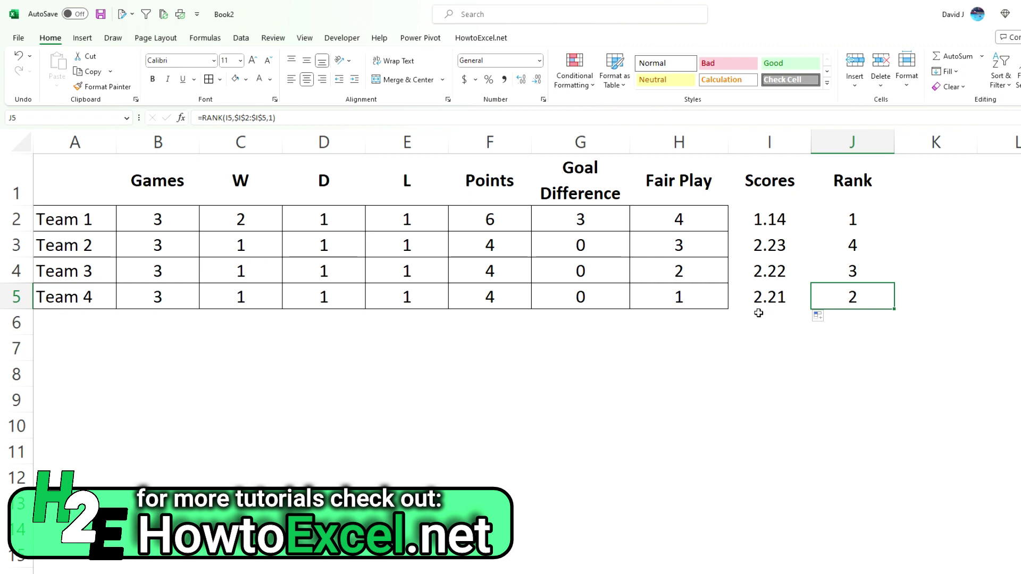
left_click(792, 276)
left_click(791, 245)
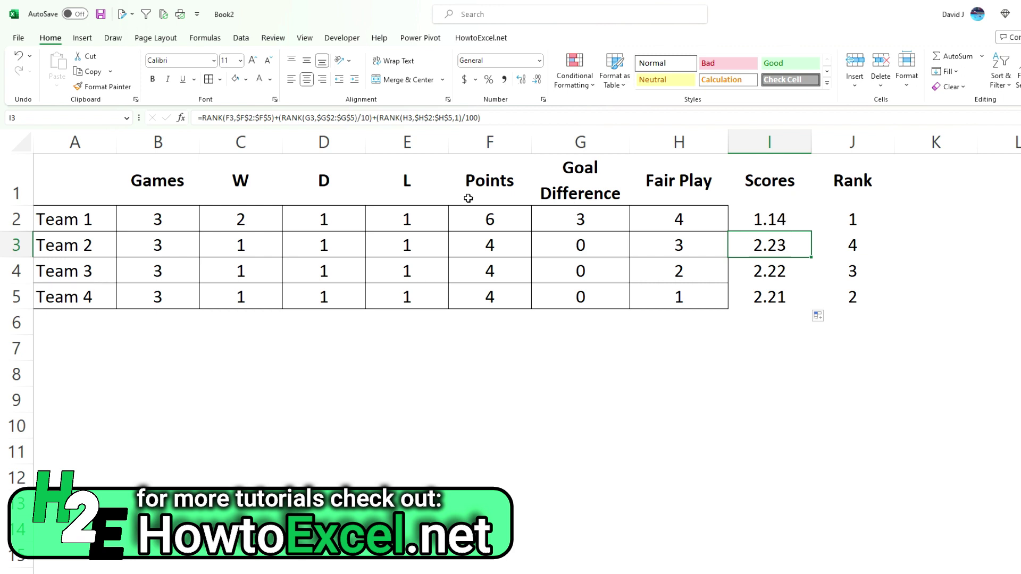
left_click(855, 220)
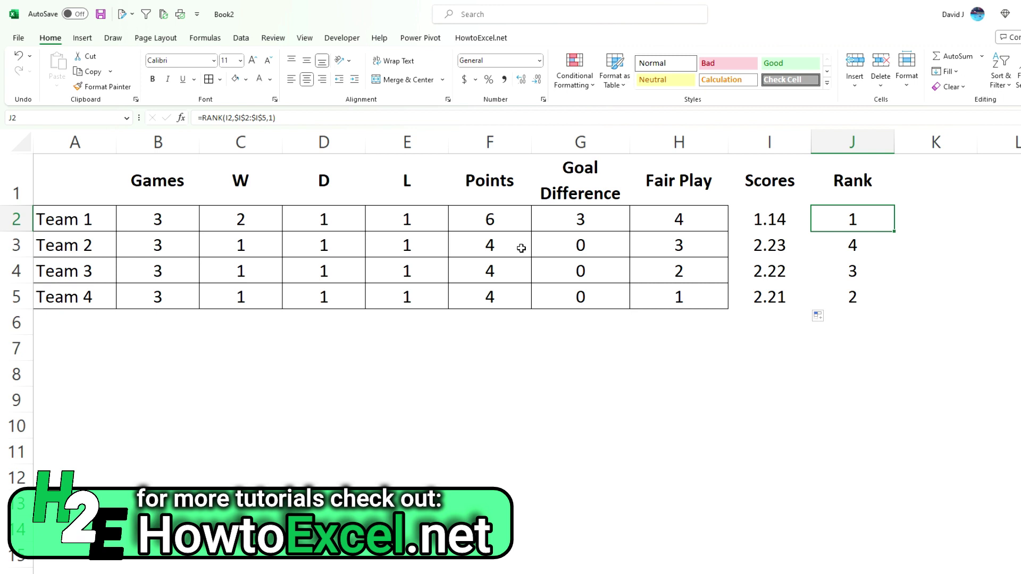
left_click(777, 225)
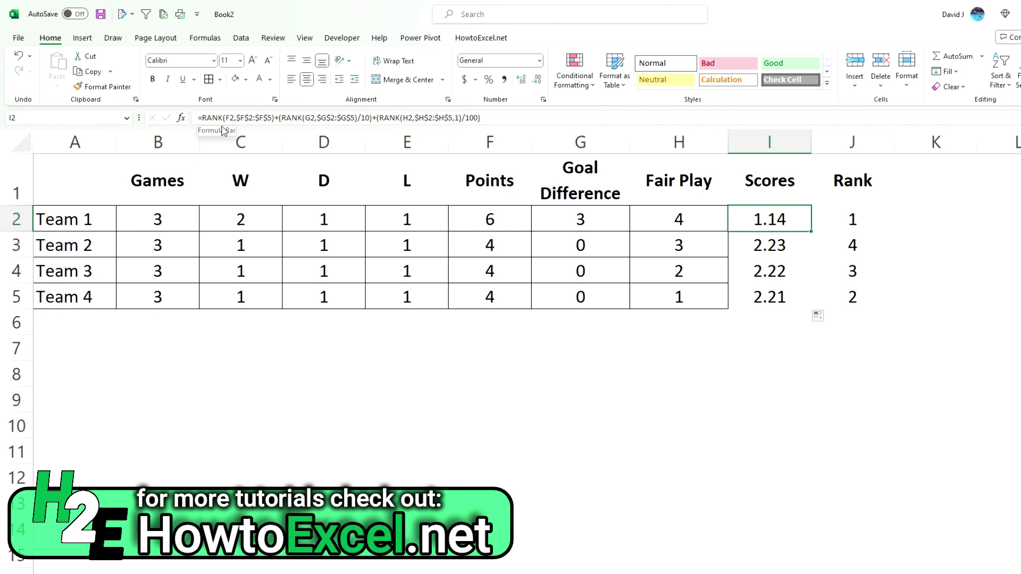
left_click(237, 118)
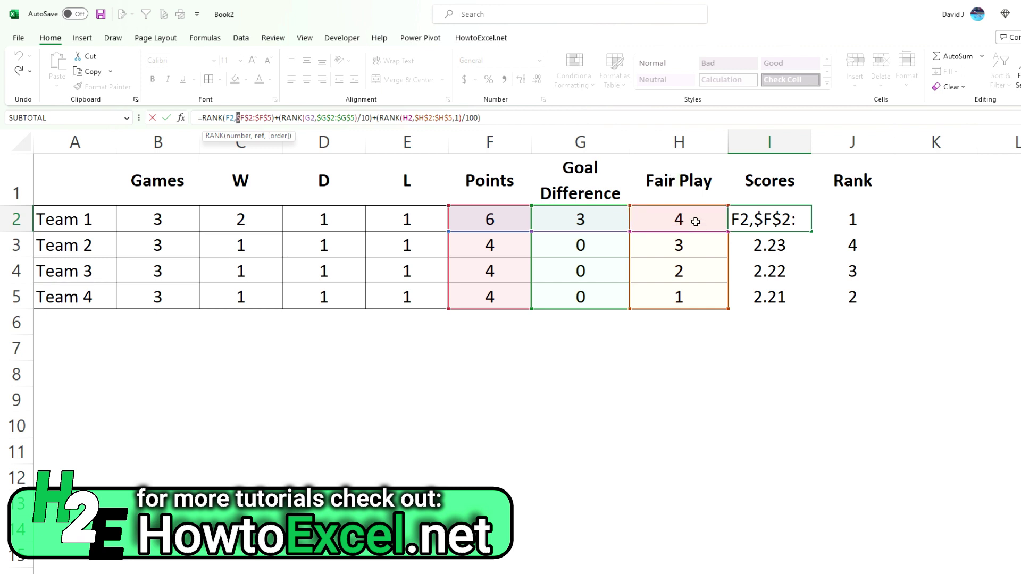
key("ctrl+Return")
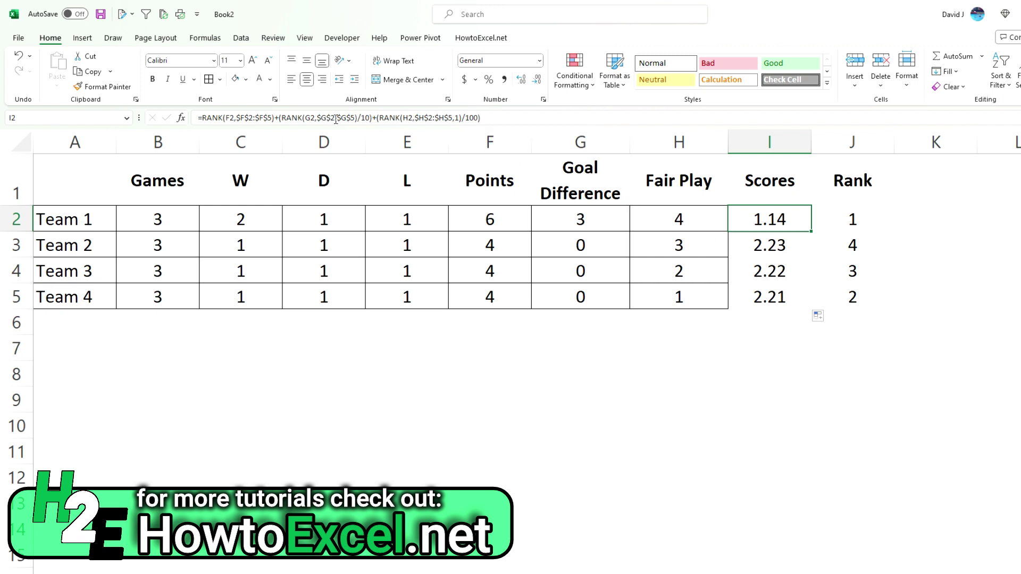
left_click(261, 117)
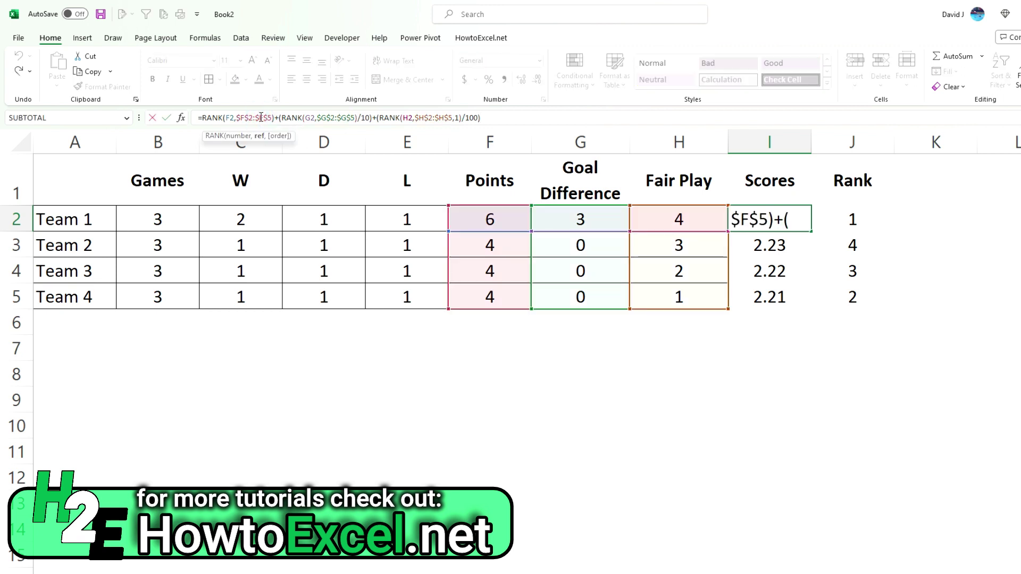
left_click(326, 117)
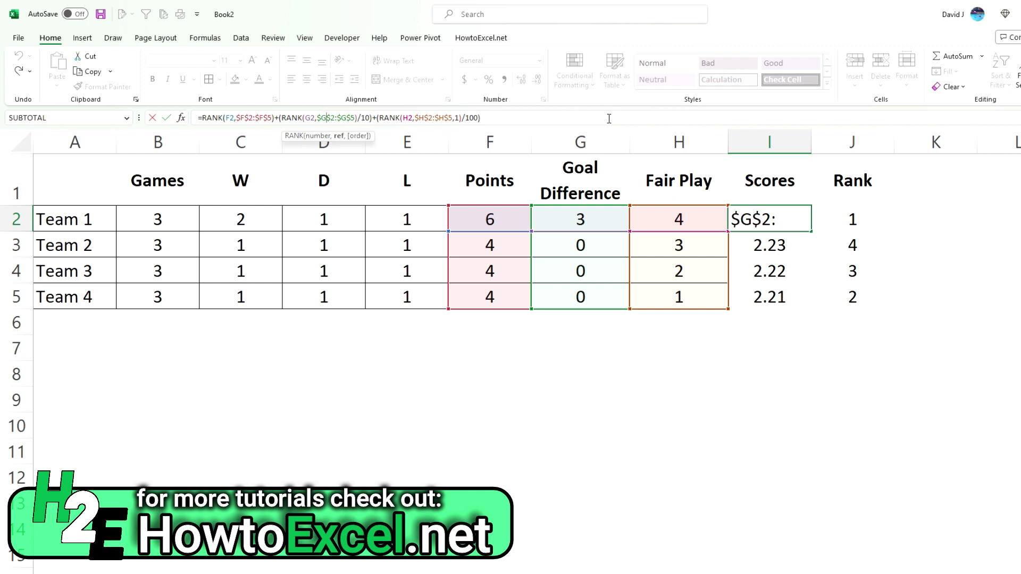
key("ctrl+Return")
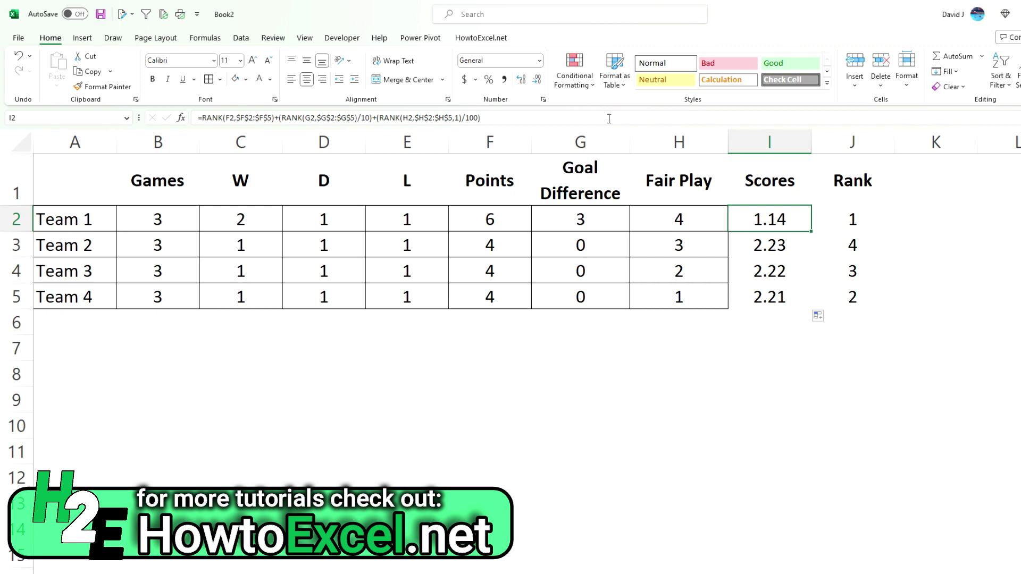
- Change goal differences to 2 for Team 1 and 1 for Team 2
key("Left")
key("Left")
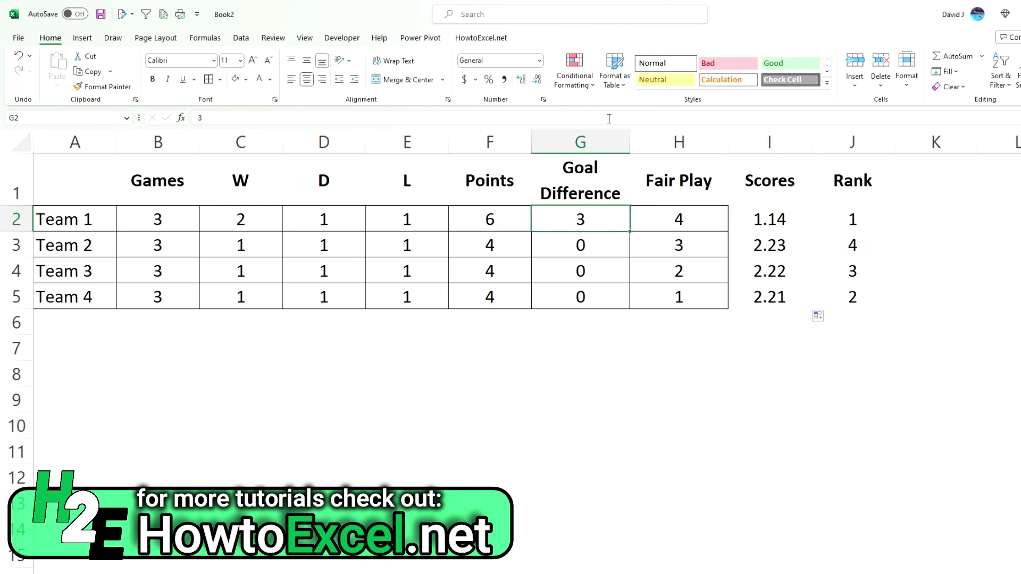
type("2")
key("Return")
type("1")
key("Return")
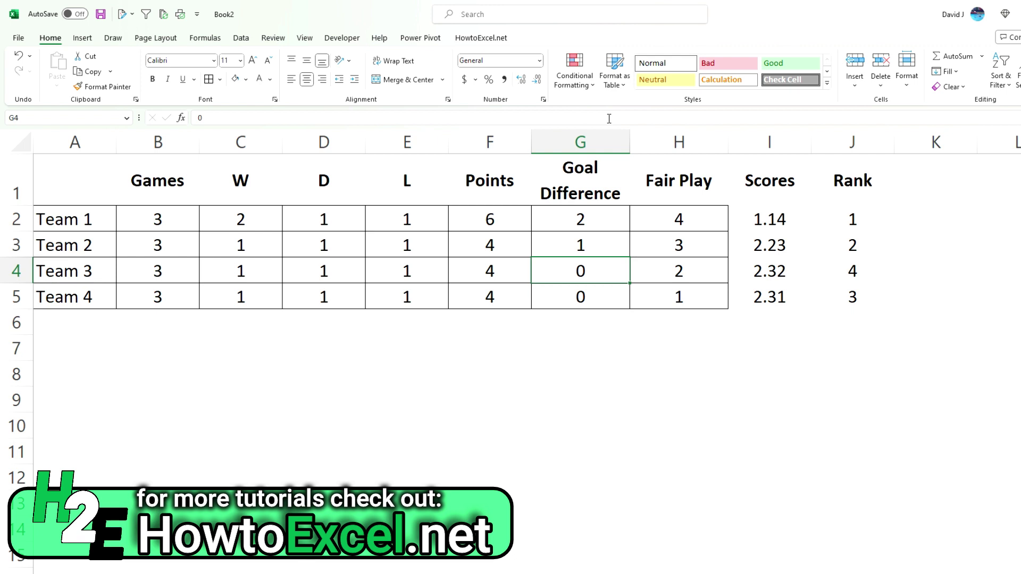